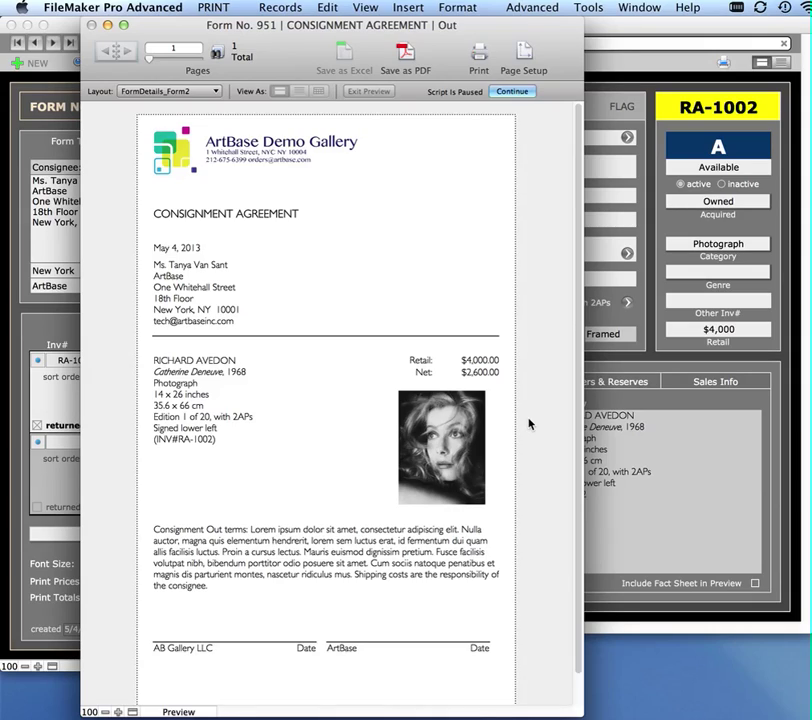
Leave form 951 and start a new form for only the work RA-1002
left_click(522, 92)
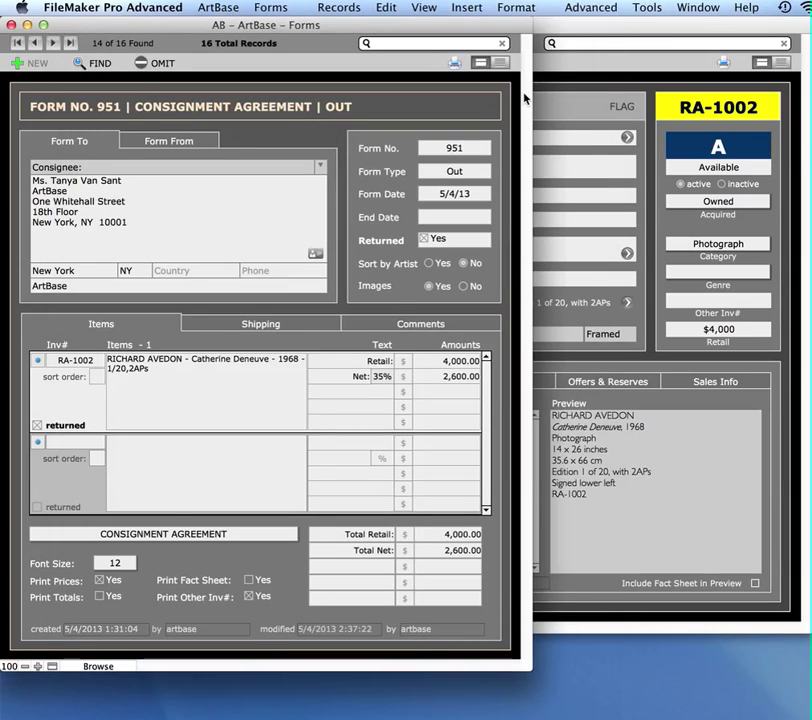
left_click(7, 20)
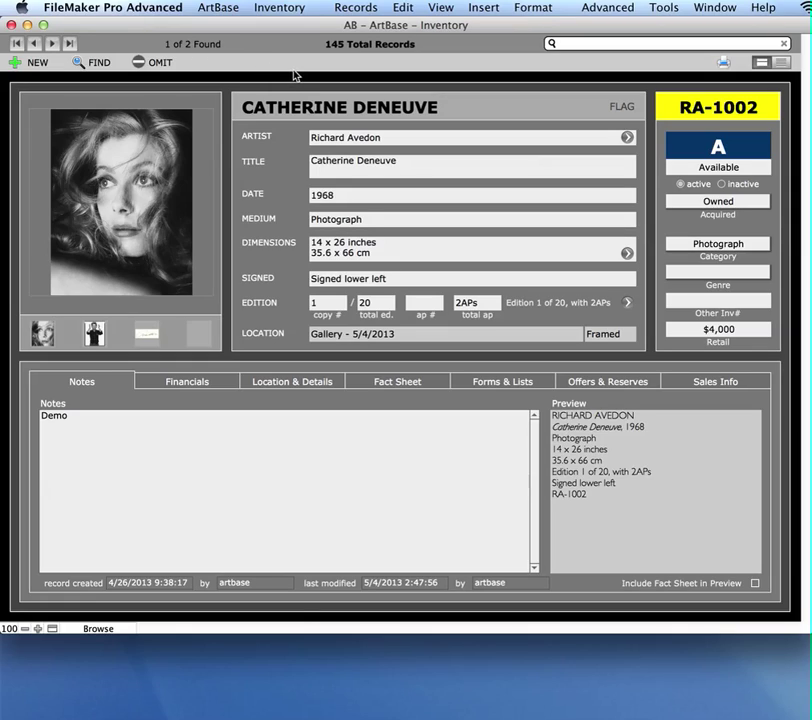
left_click(301, 12)
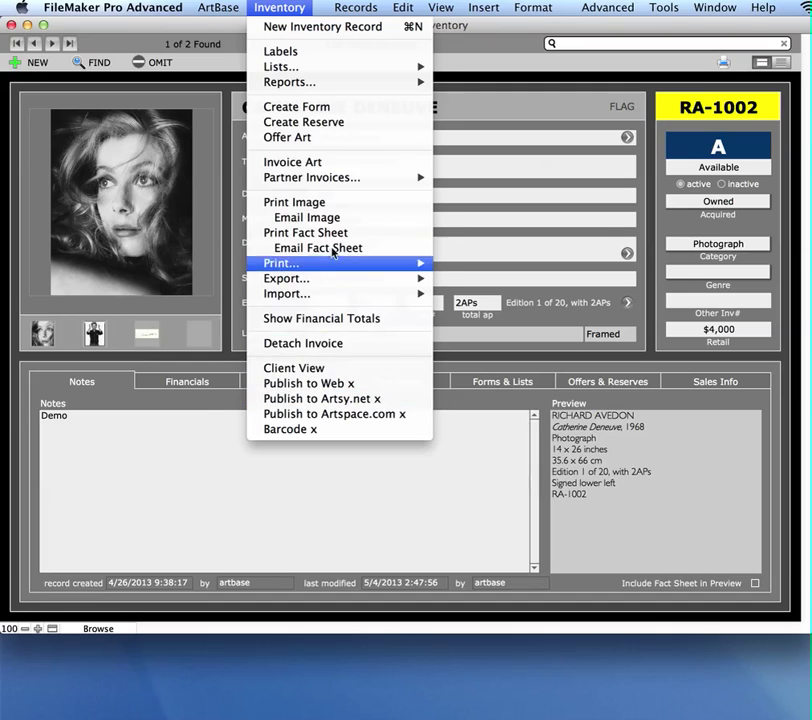
left_click(357, 117)
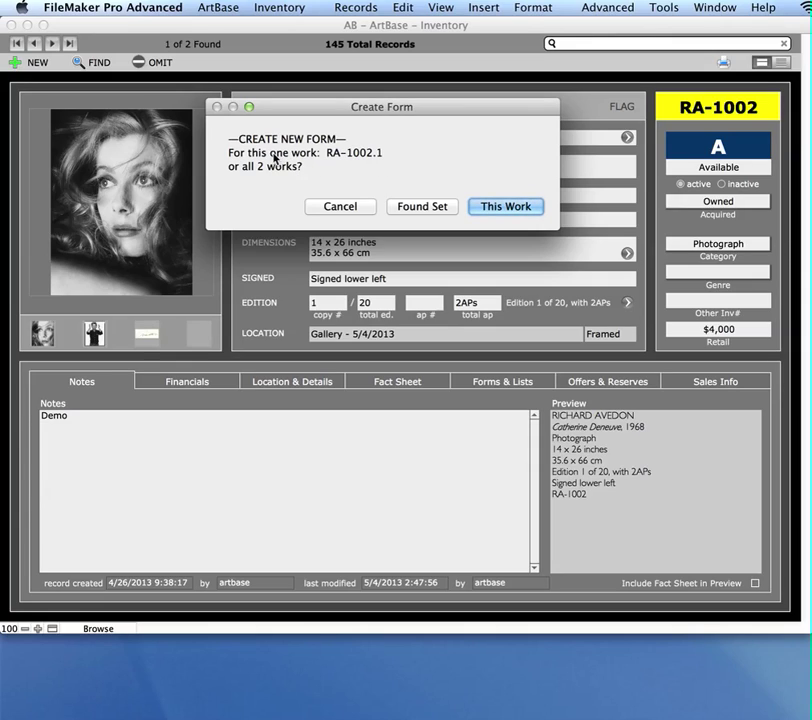
left_click(538, 213)
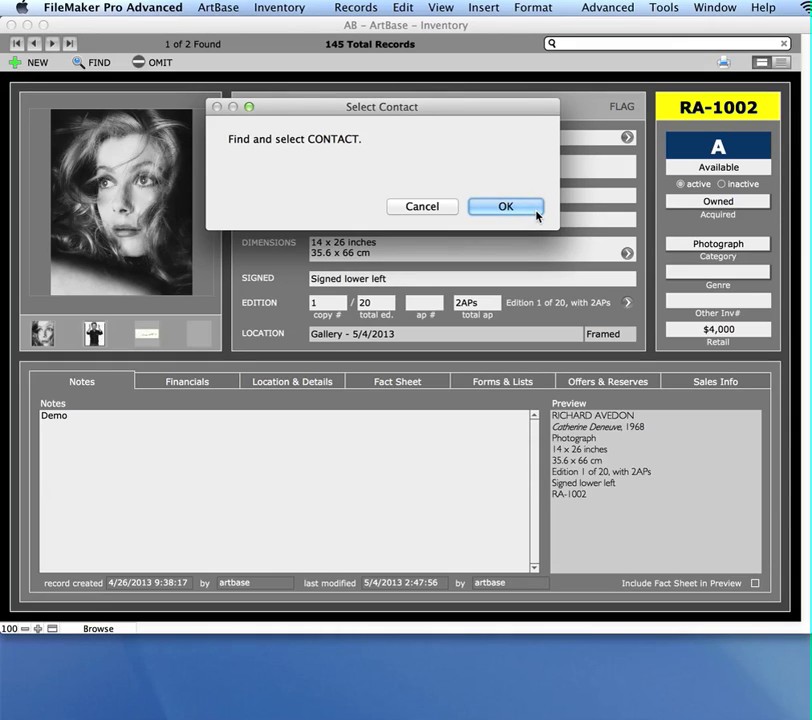
Search the contacts for the ArtBase entry and select it as the form's recipient
left_click(537, 212)
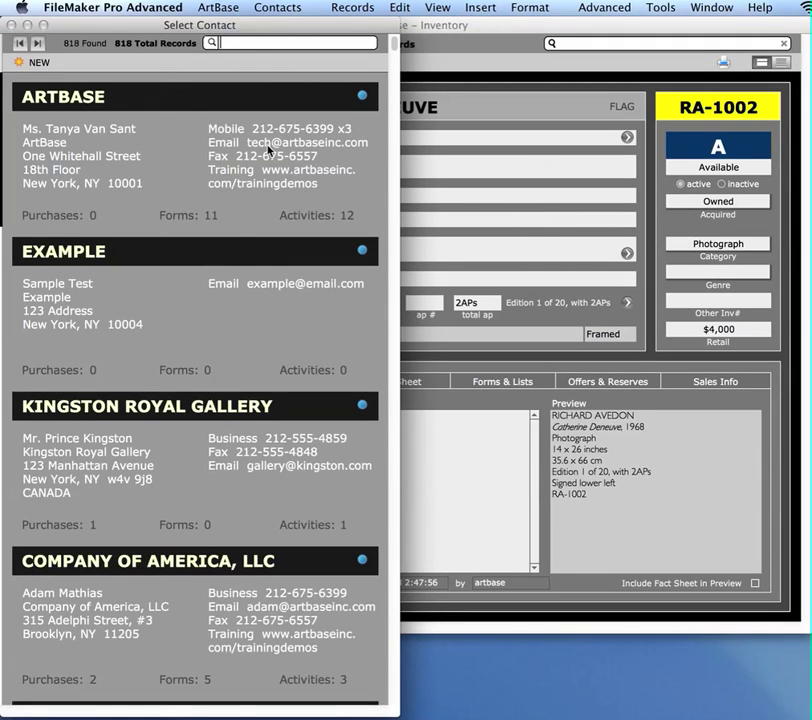
type("tan")
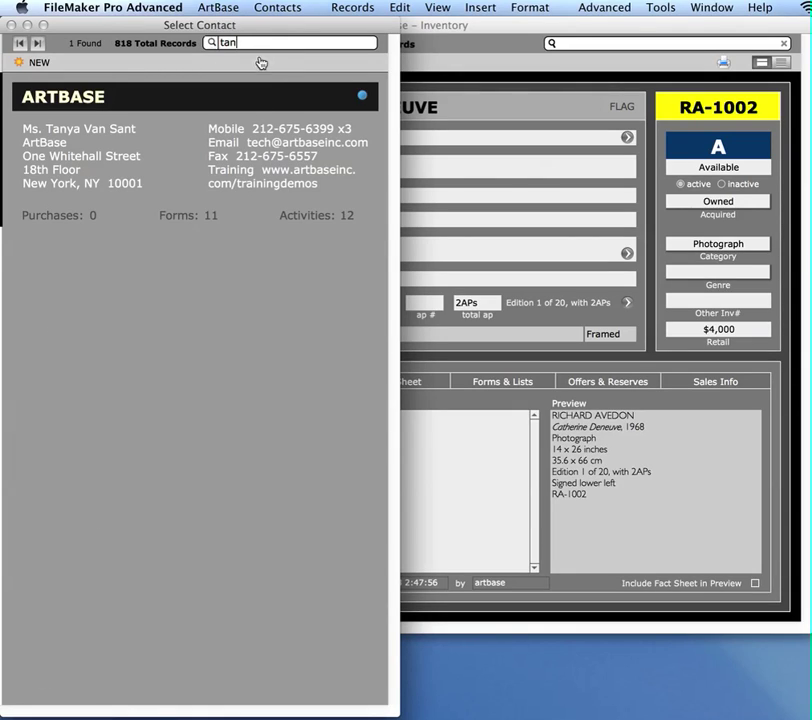
left_click(116, 110)
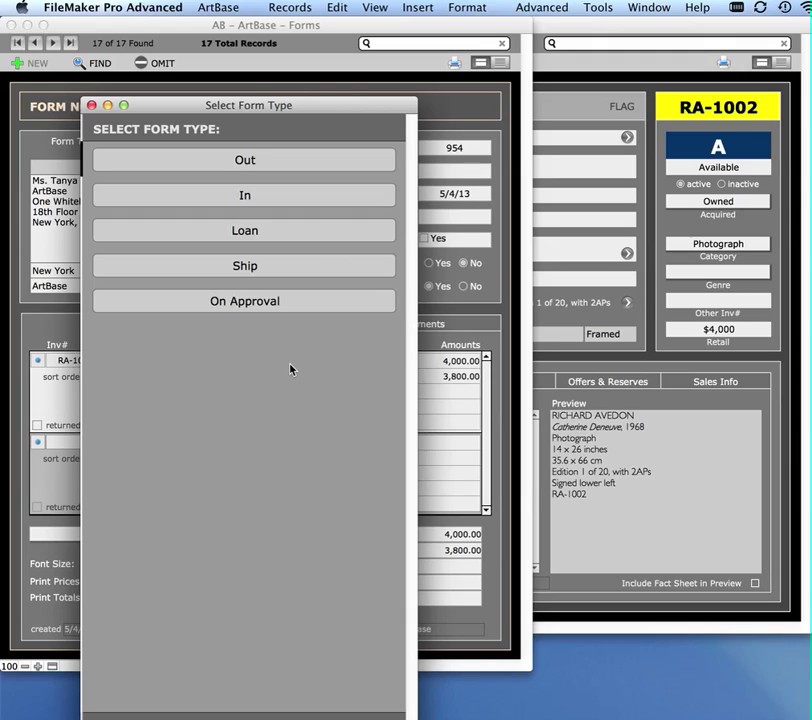
Make it an Out form, update the item's status to Consigned Out and skip the location update
left_click(290, 168)
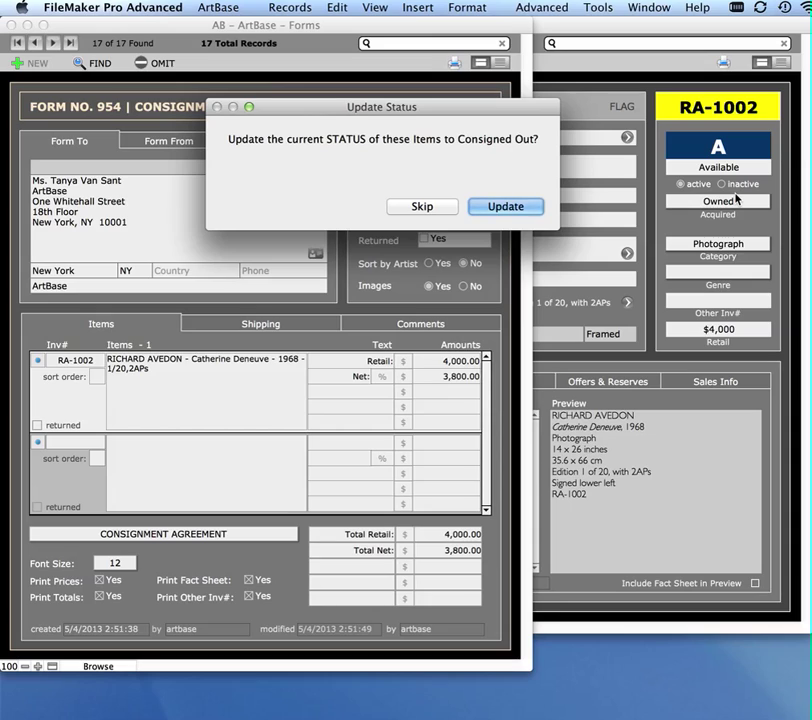
left_click(515, 207)
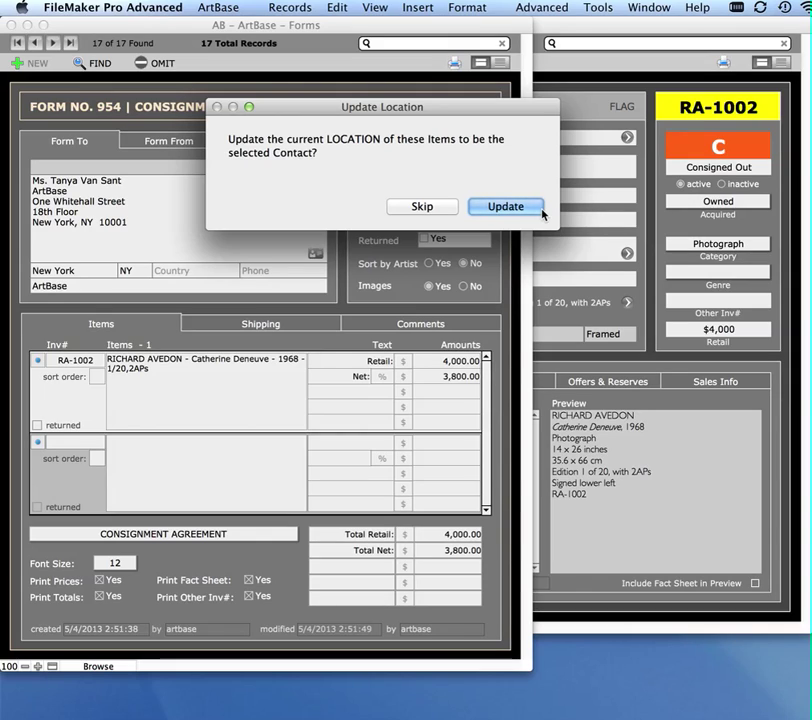
left_click(443, 210)
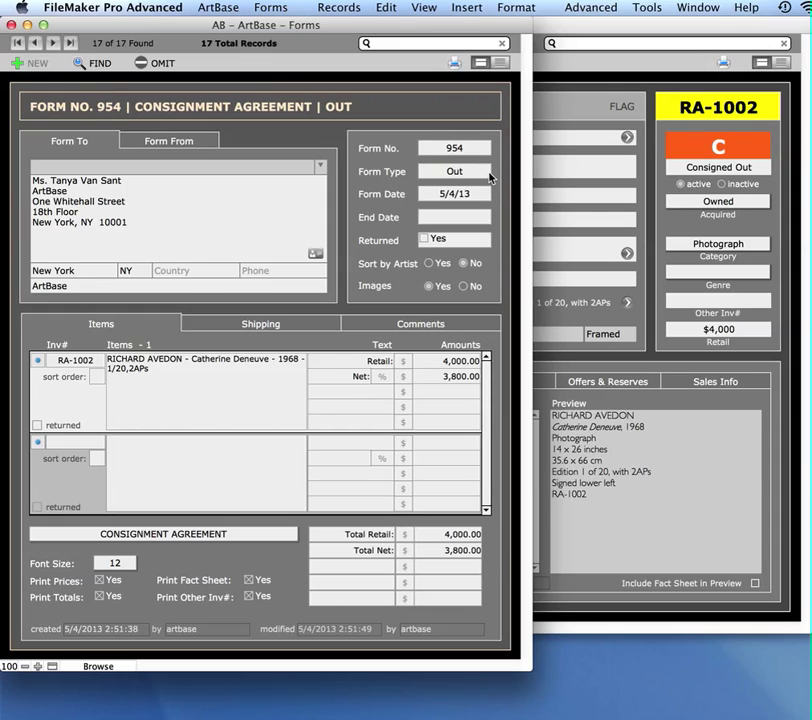
Preview the printed consignment agreement and return to the form
left_click(455, 65)
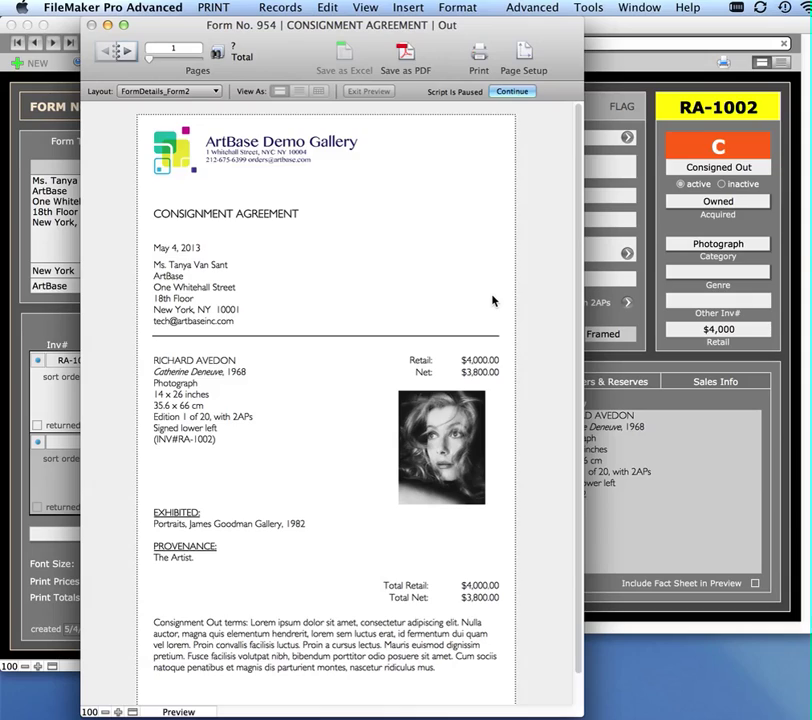
left_click(527, 94)
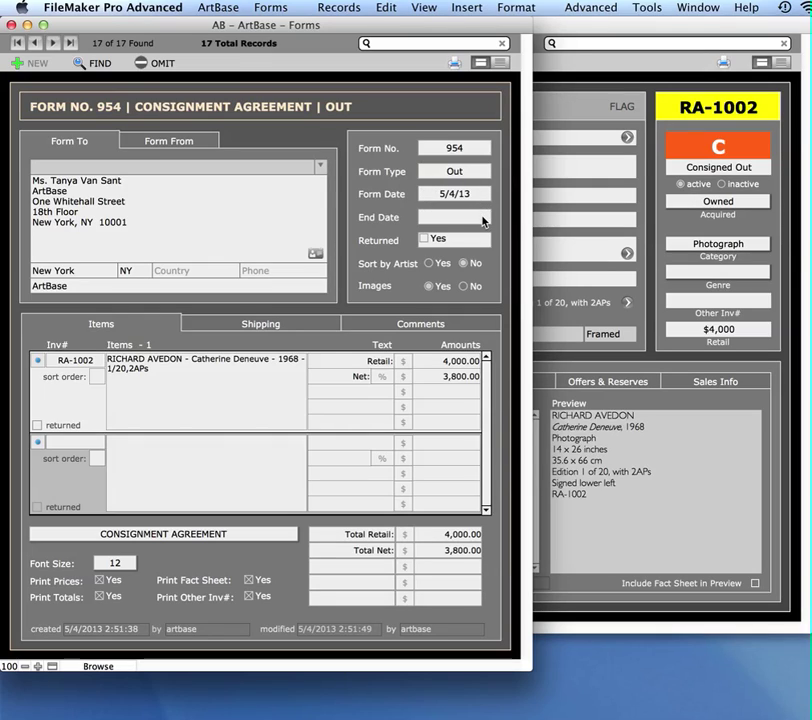
left_click(483, 216)
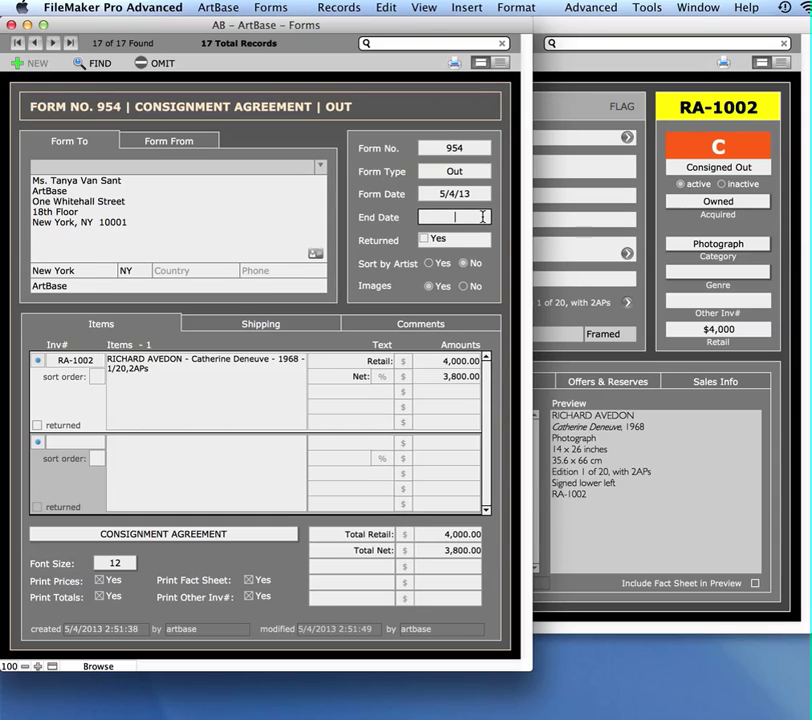
left_click(502, 233)
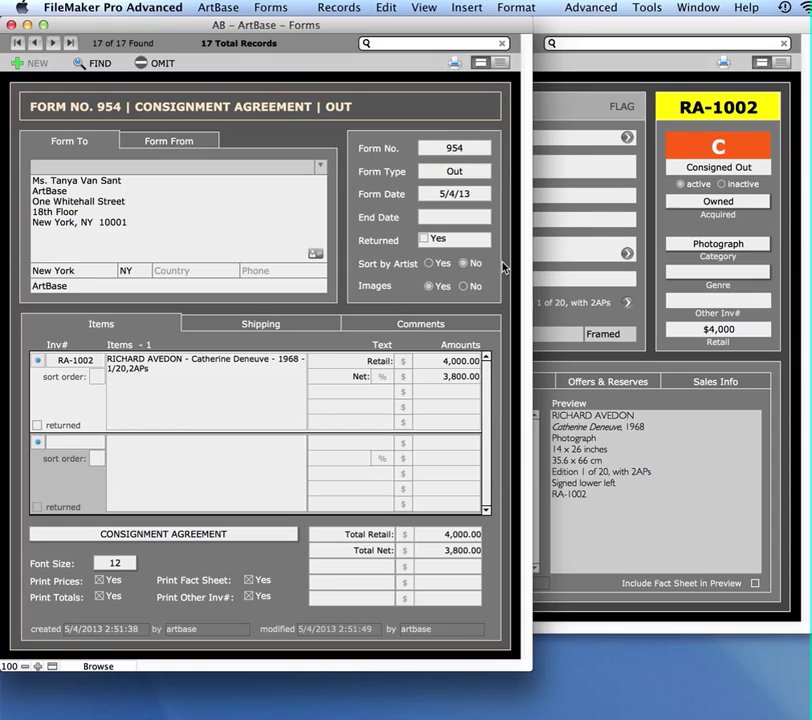
left_click(429, 263)
left_click(463, 264)
Review the form's Form From address and the heading options available for it
left_click(174, 145)
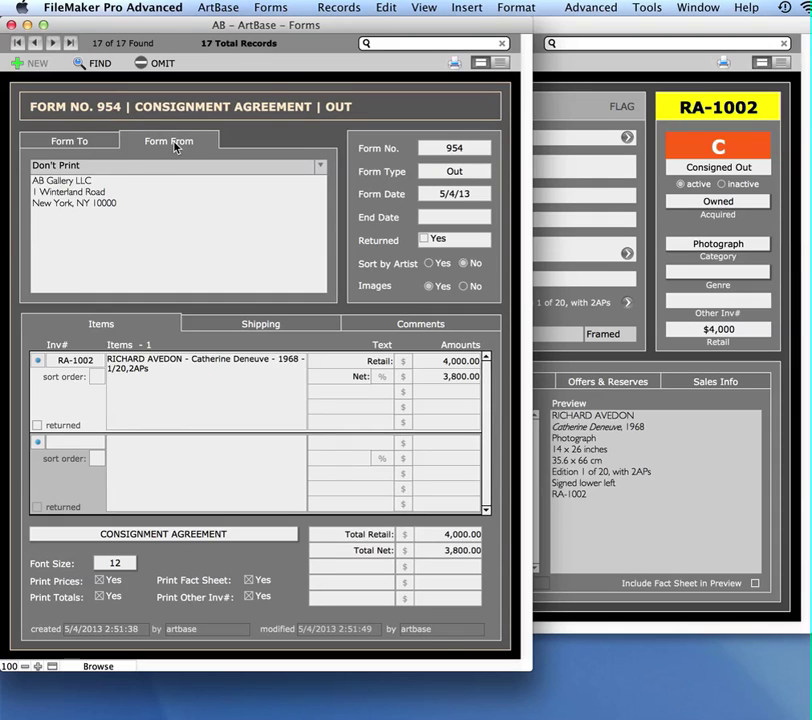
left_click(118, 217)
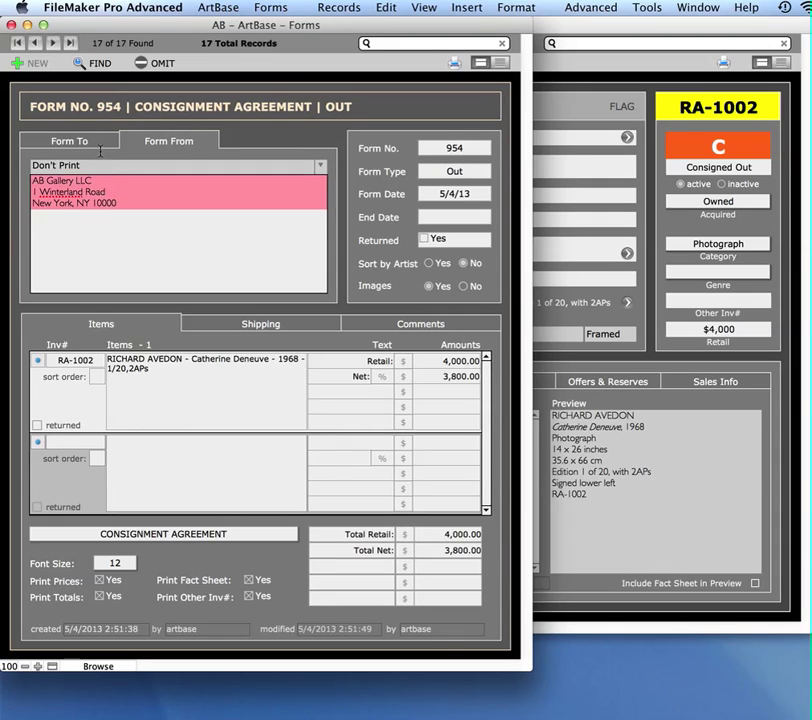
left_click(160, 238)
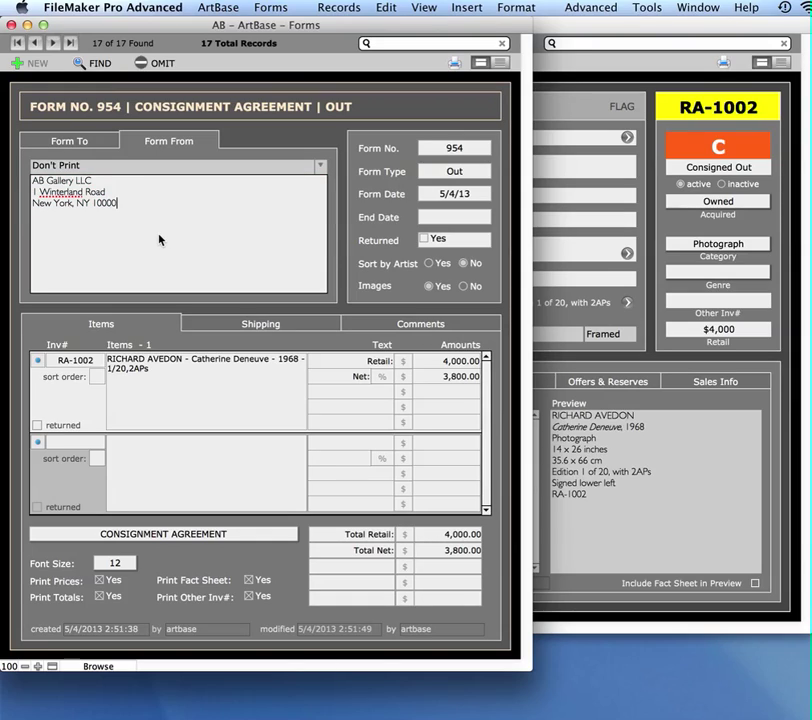
left_click(104, 127)
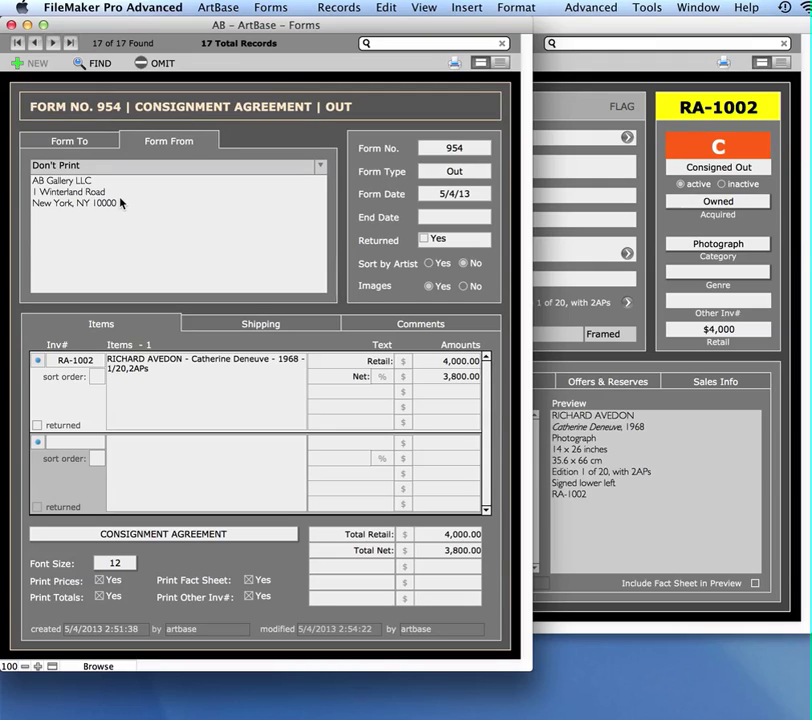
left_click(321, 166)
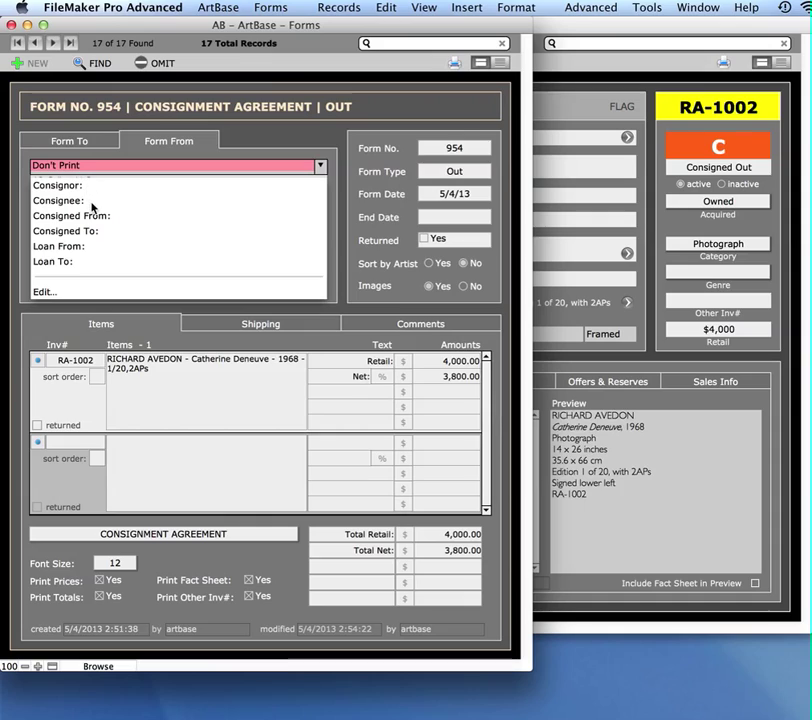
left_click(252, 139)
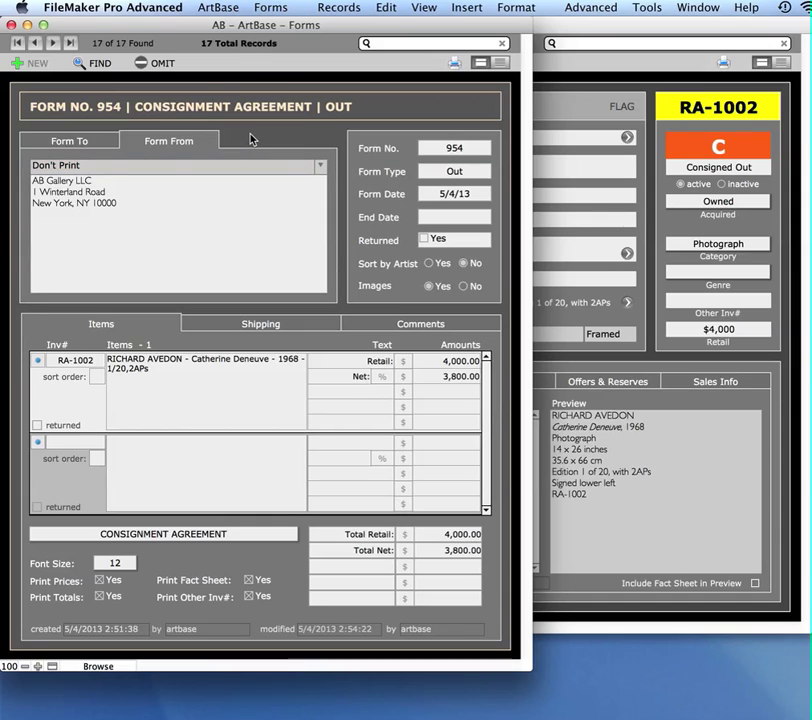
Review the heading options available for the Form To recipient without choosing one
left_click(105, 148)
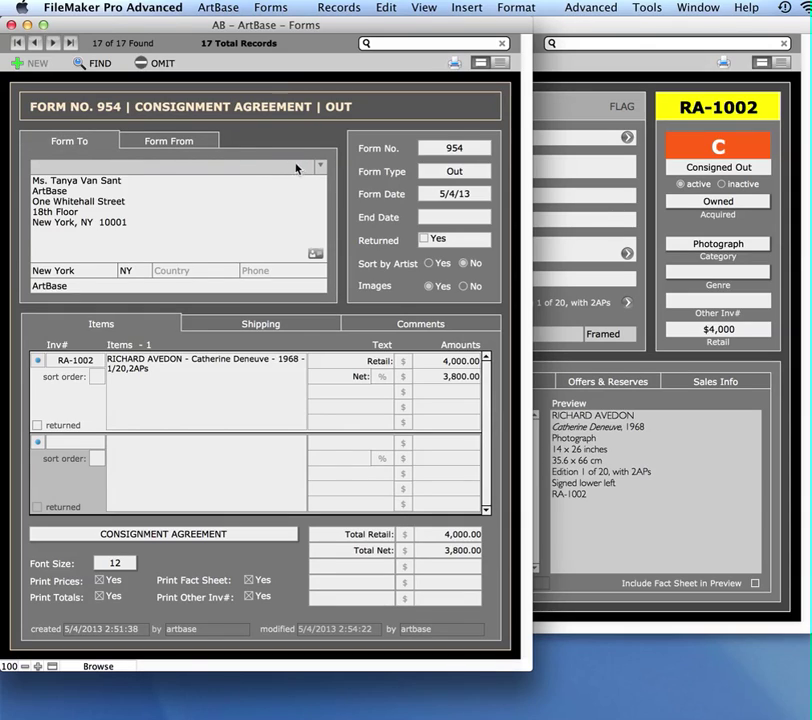
left_click(320, 168)
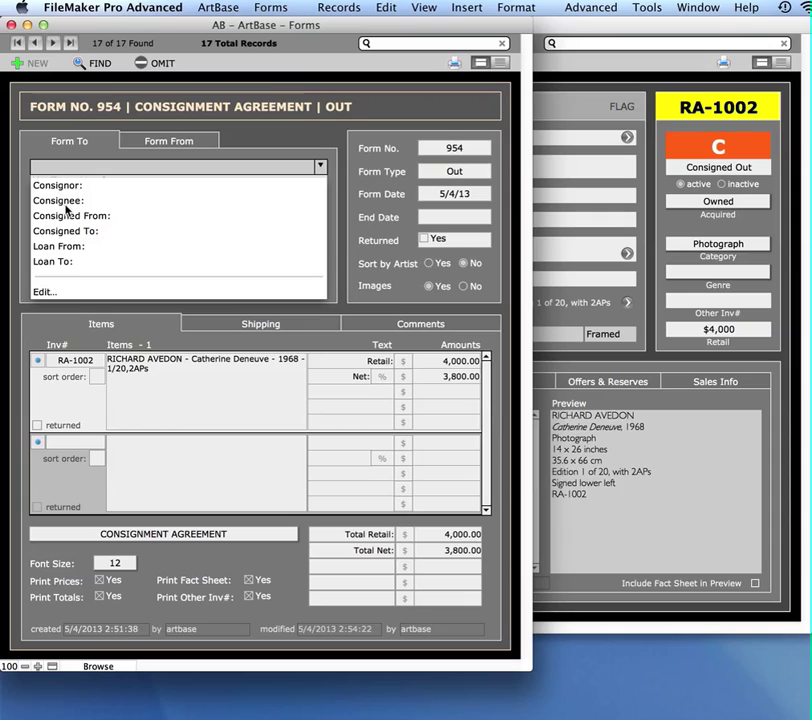
left_click(67, 128)
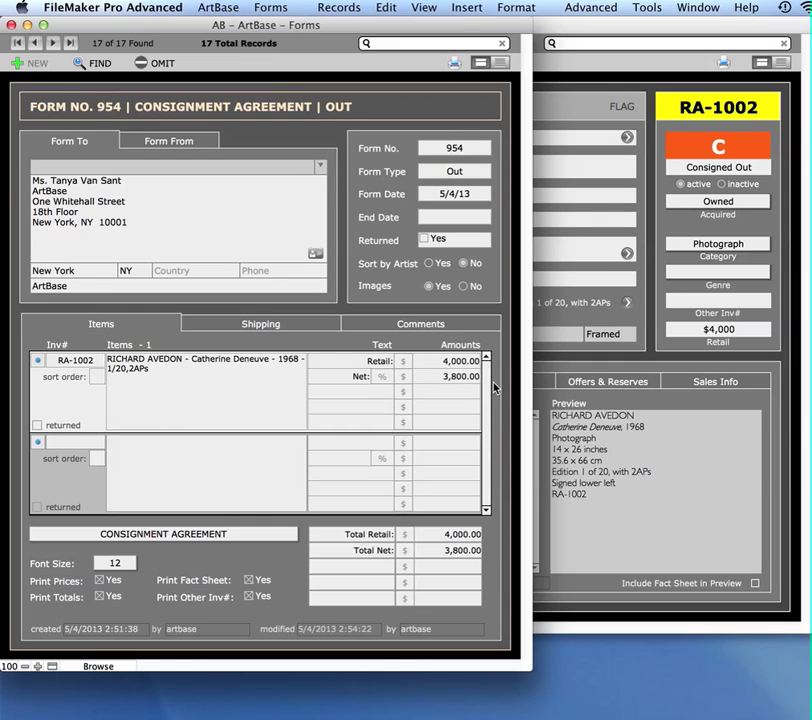
View the currency choices for the item's retail amount
left_click(420, 391)
left_click(404, 361)
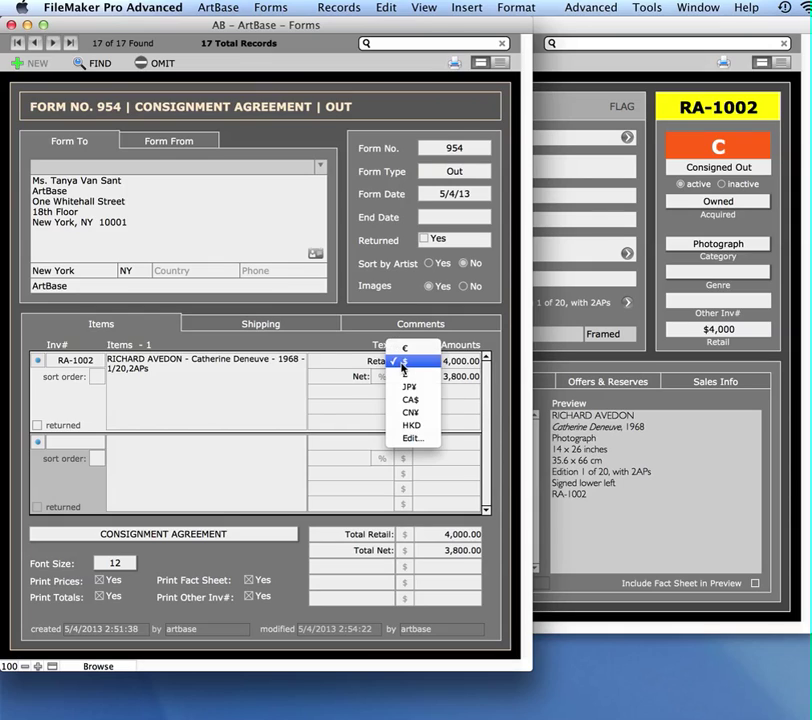
left_click(377, 313)
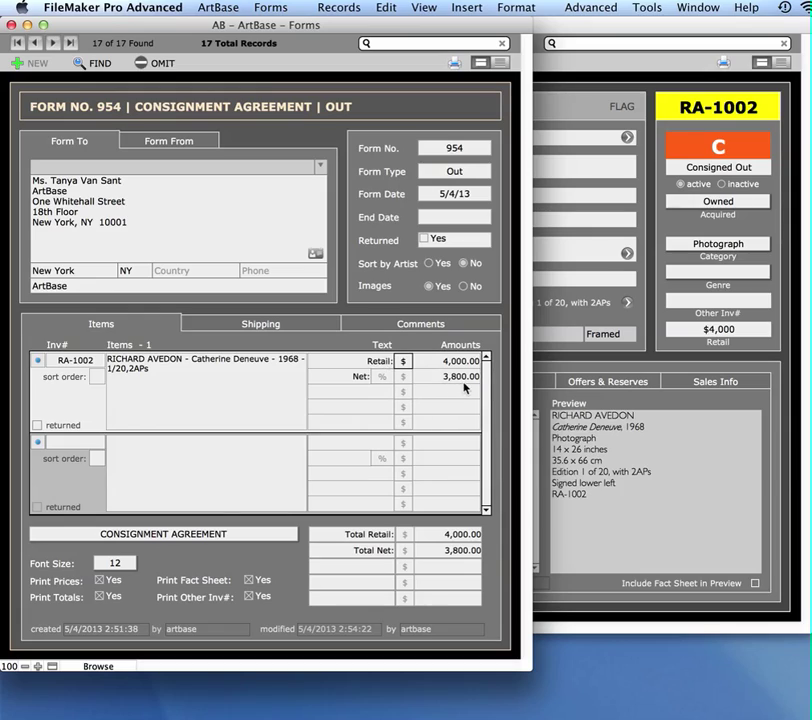
Set the net discount for item RA-1002 to .35
left_click(384, 378)
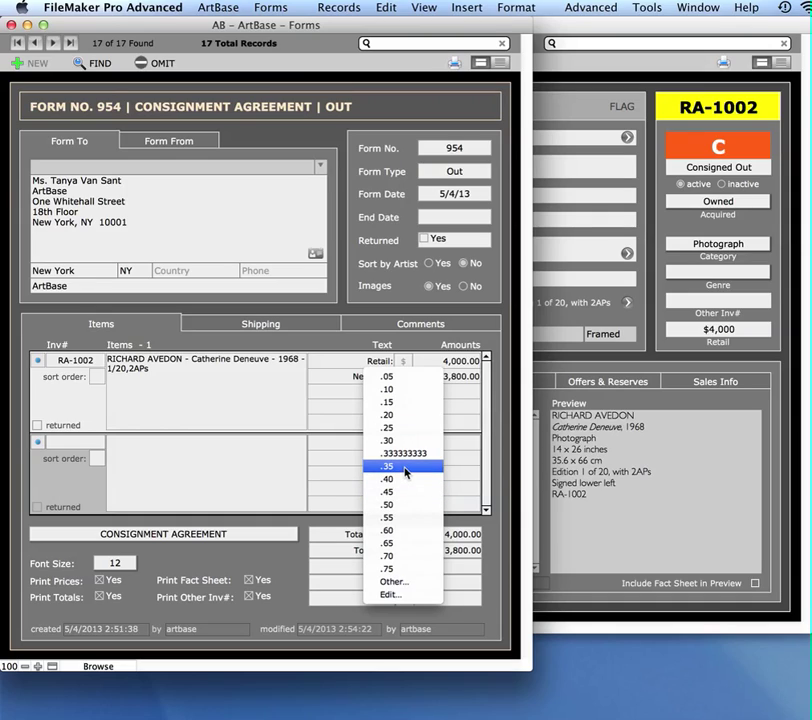
key("Escape")
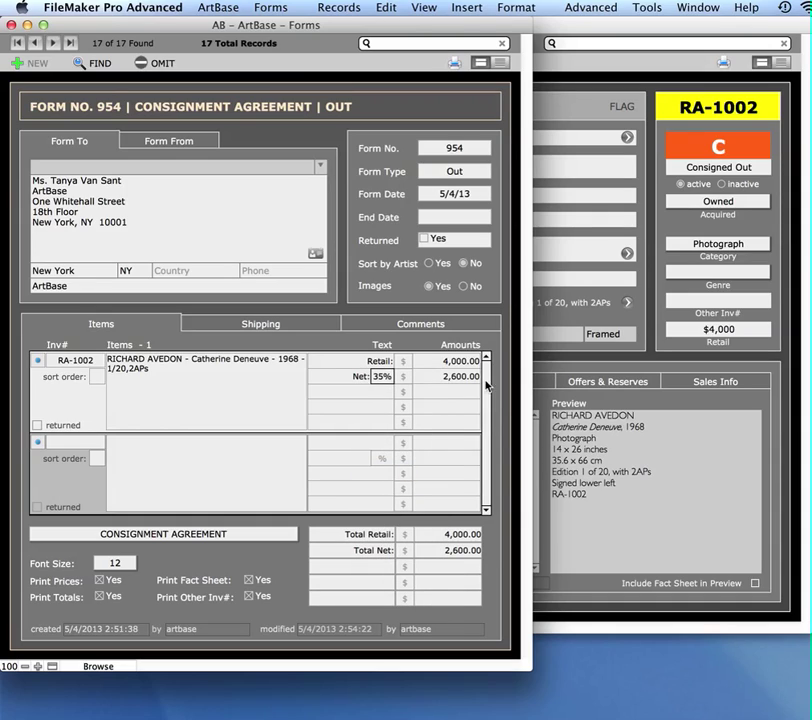
left_click(484, 394)
Preview the agreement with the discounted net price, then go back to the form
left_click(232, 536)
left_click(232, 536)
left_click(454, 67)
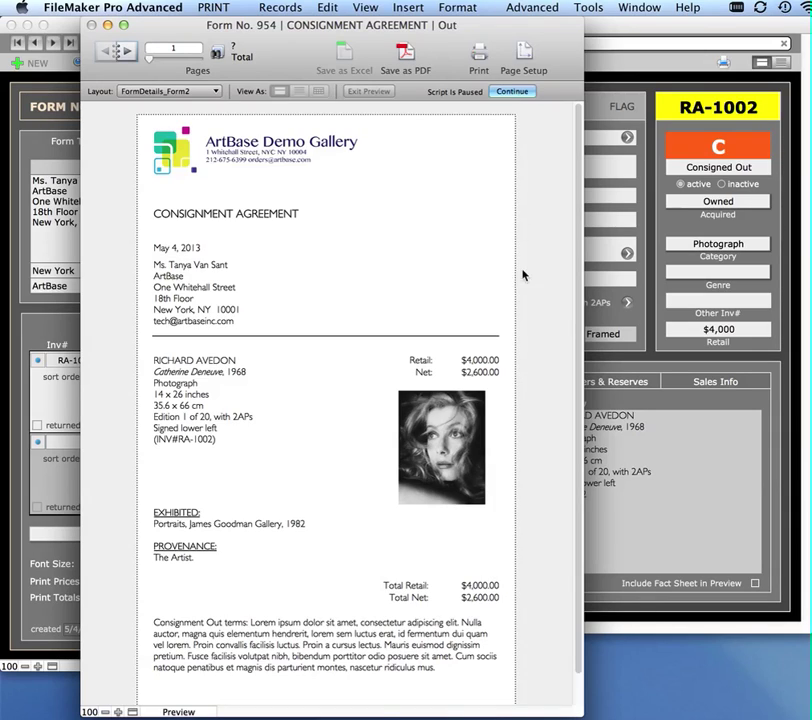
left_click(526, 94)
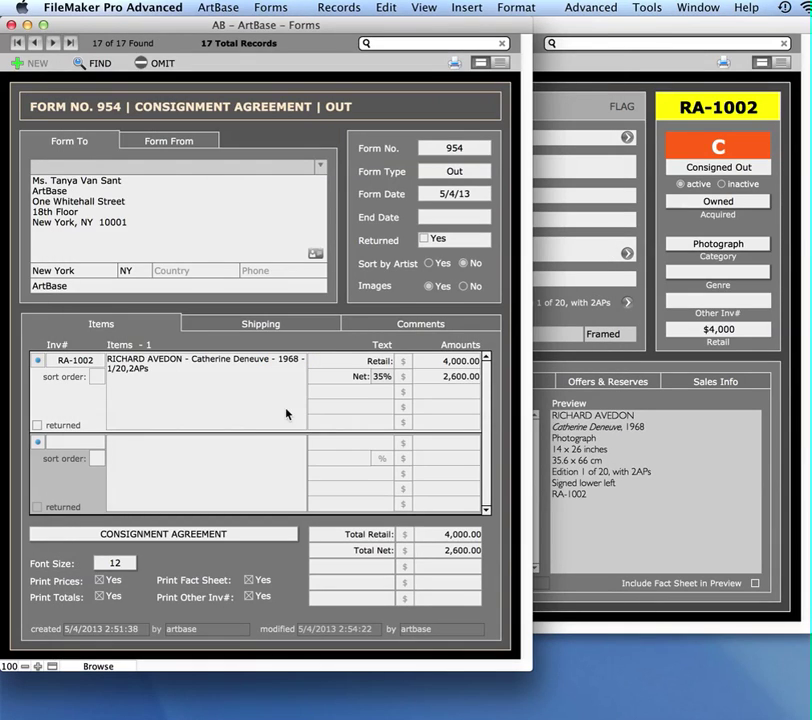
Turn off Print Totals and Print Fact Sheet for the form, keeping Print Other Inv# on
left_click(100, 596)
left_click(250, 581)
left_click(249, 595)
Check the Other Inv# field on the inventory record, then preview the agreement with the changed print options
left_click(629, 303)
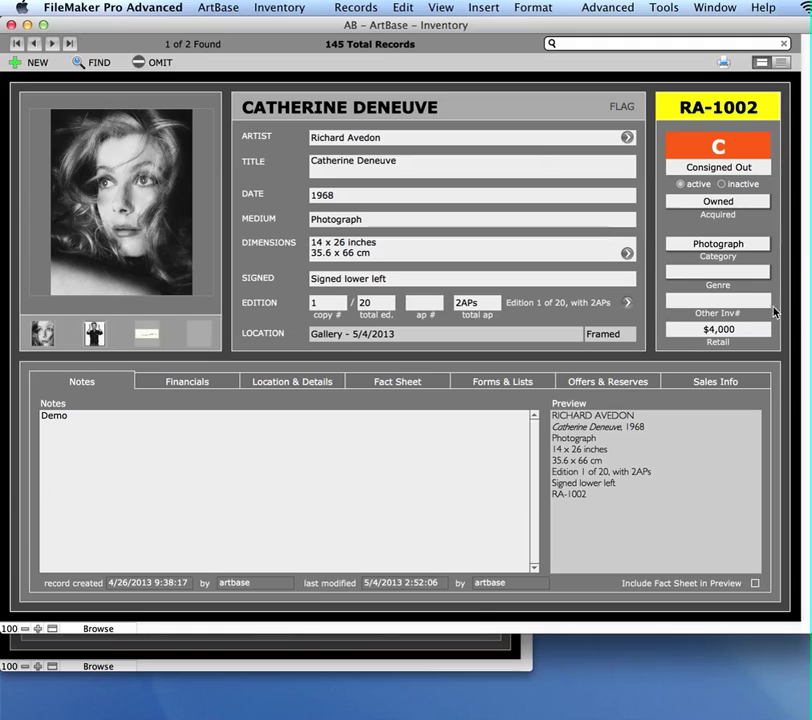
left_click(513, 645)
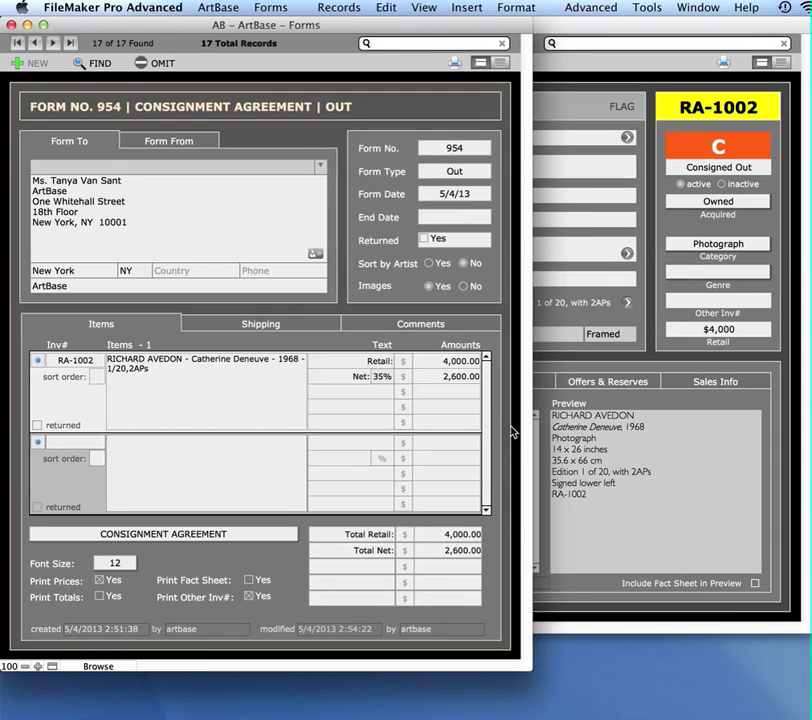
left_click(456, 64)
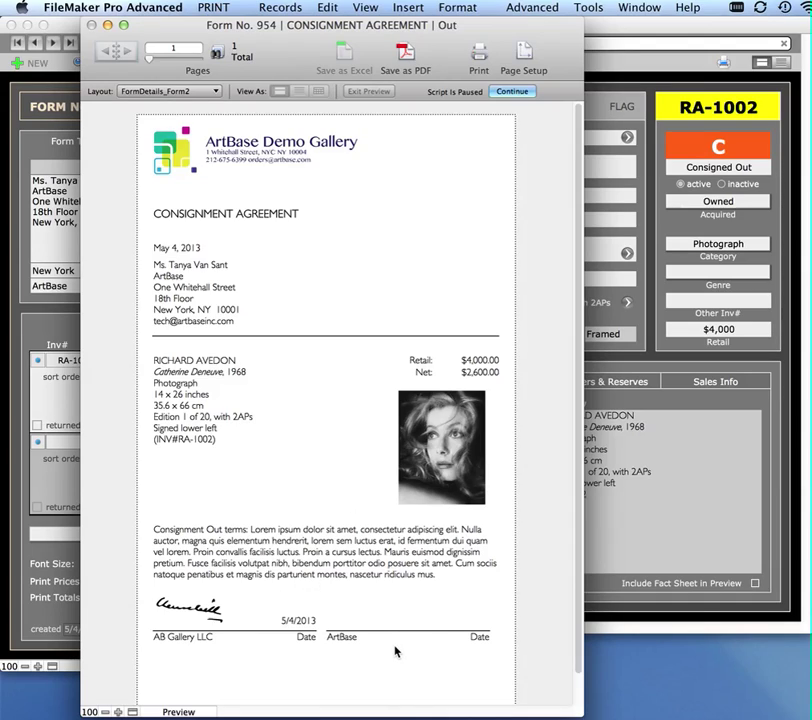
left_click(524, 93)
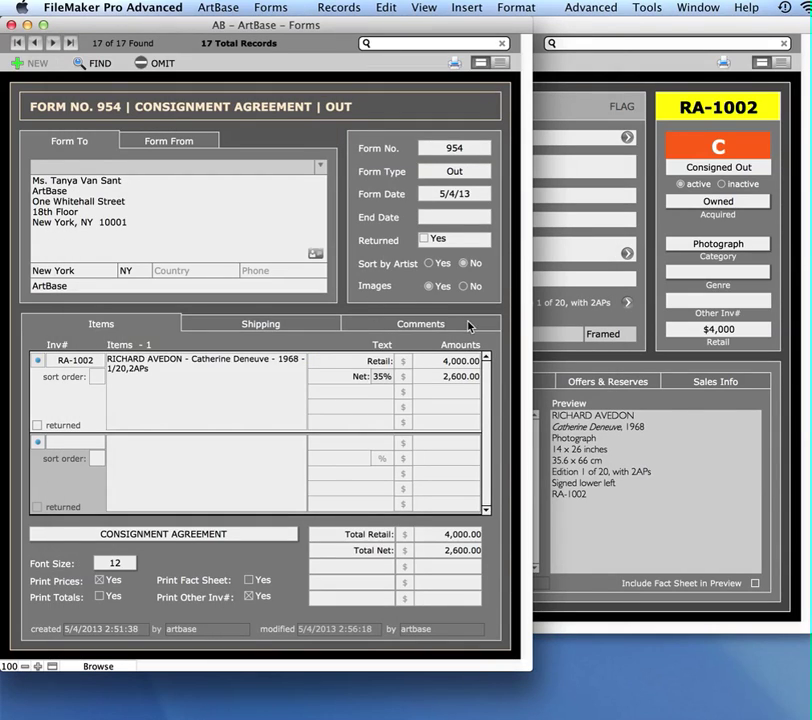
Examine the form's comment fields: the consignment/loan dates printed above the items and the terms printed below them
left_click(467, 330)
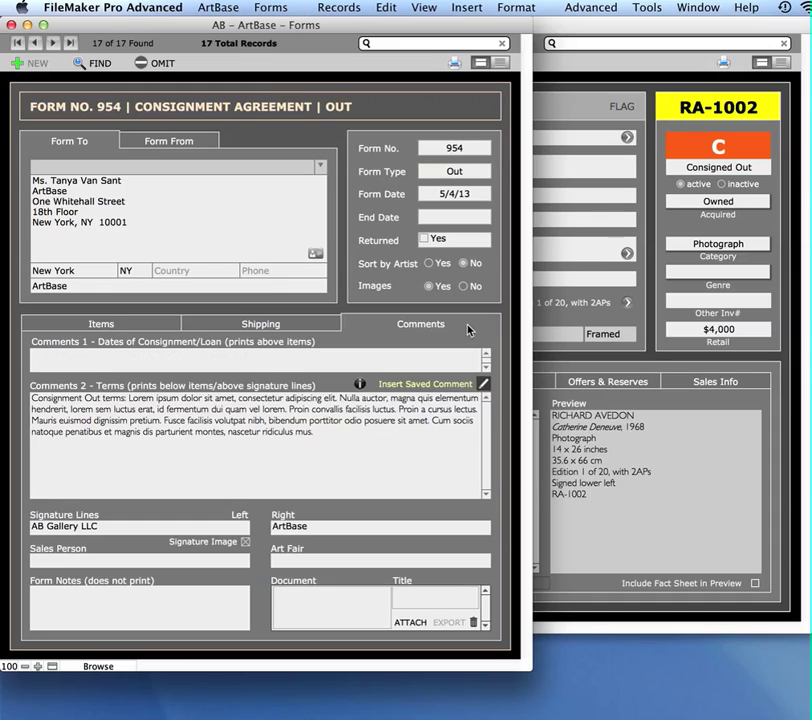
left_click(165, 356)
left_click(169, 437)
left_click(102, 361)
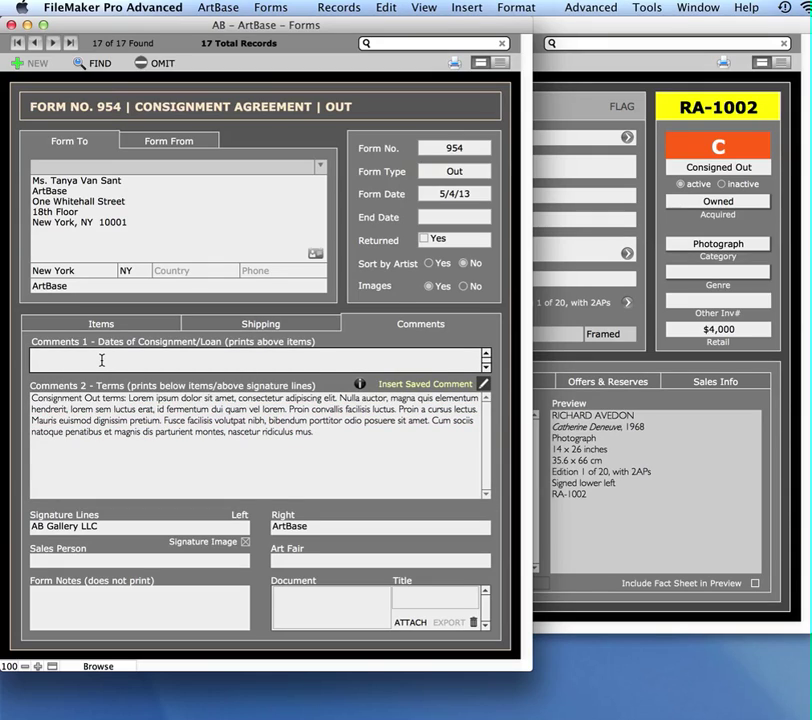
left_click(97, 451)
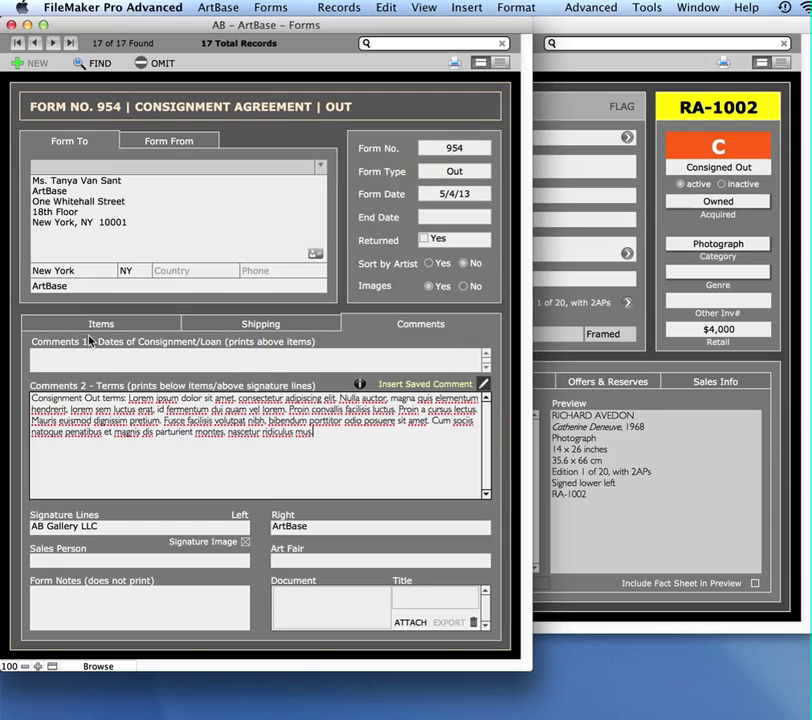
left_click(92, 361)
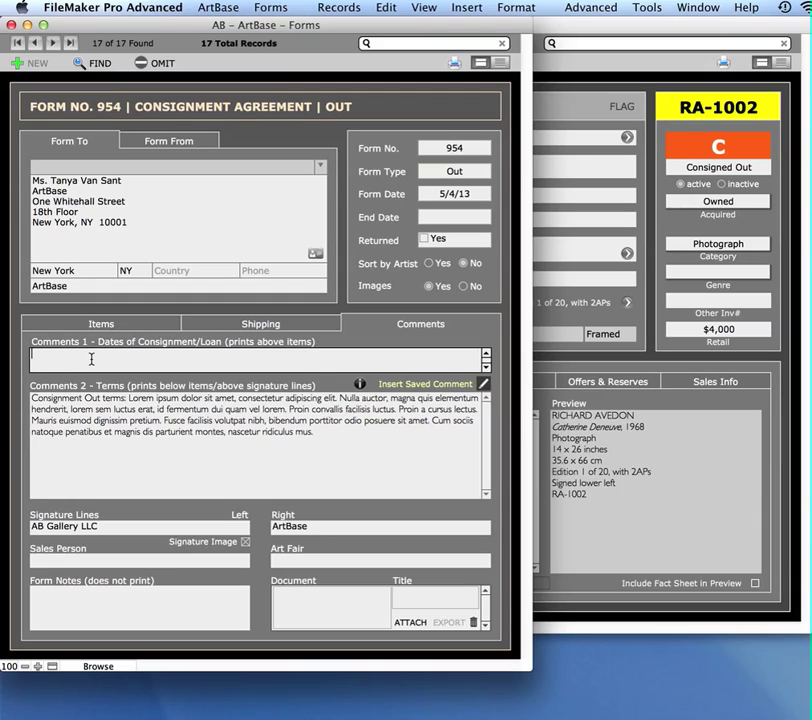
left_click(132, 440)
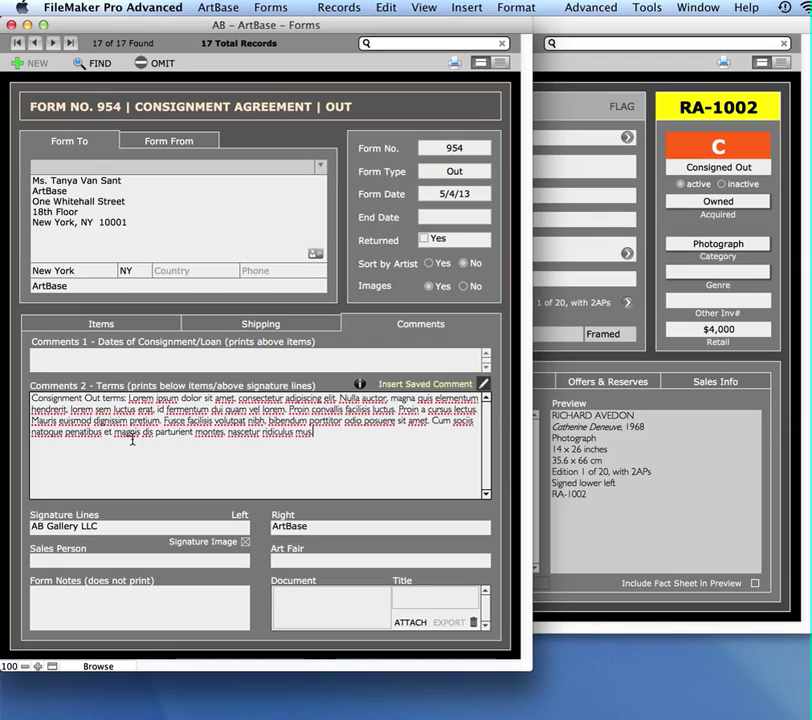
type(".")
Change the form type from Out to Loan and overwrite the existing comments and form header with the defaults
left_click(472, 174)
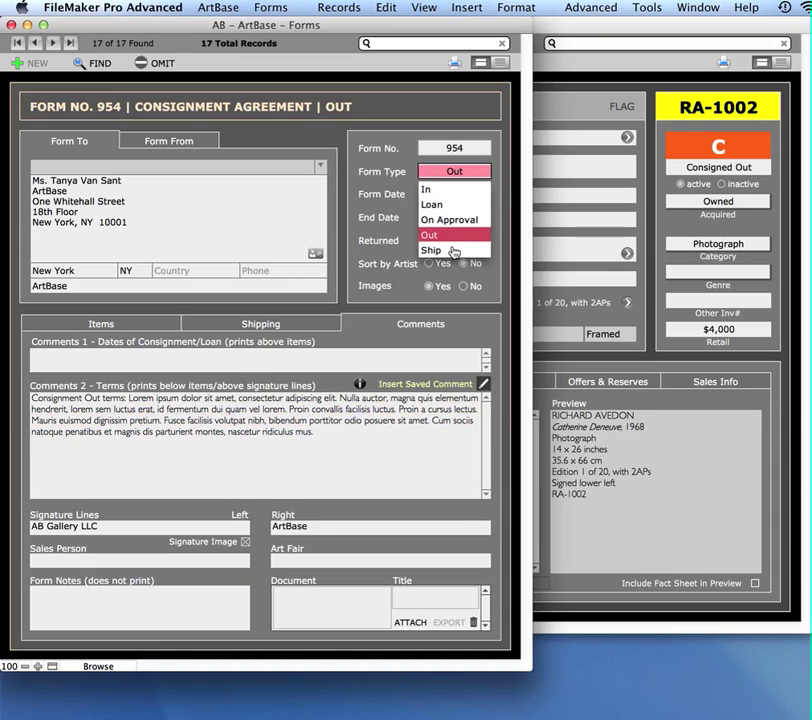
key("Return")
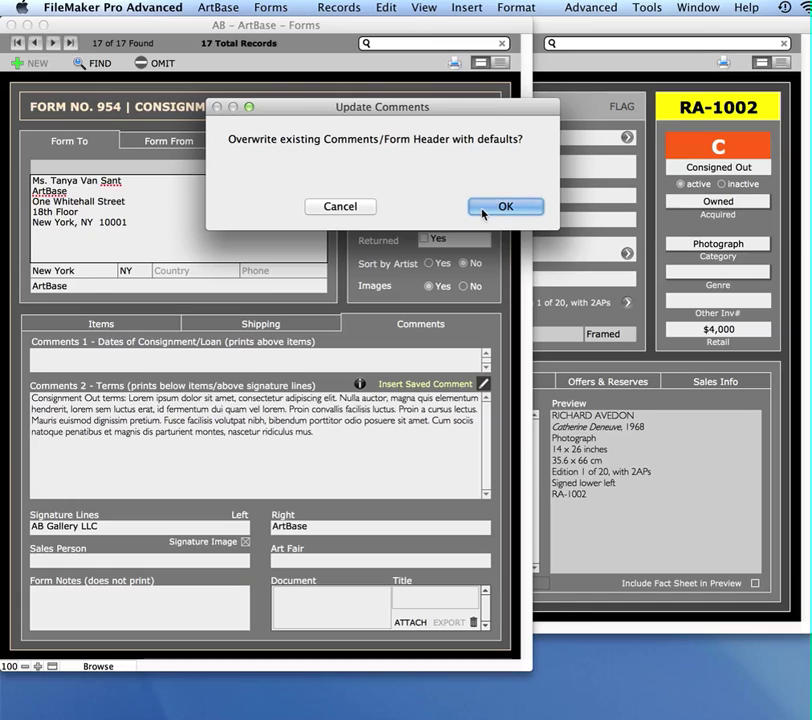
left_click(484, 210)
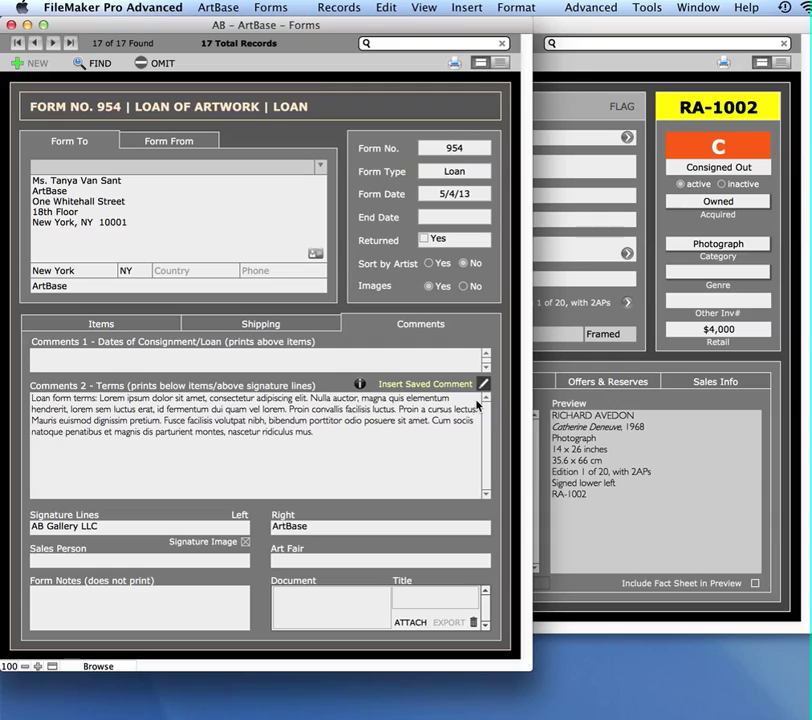
Append the saved Shipping comment to the end of the Comments 2 terms
left_click(348, 435)
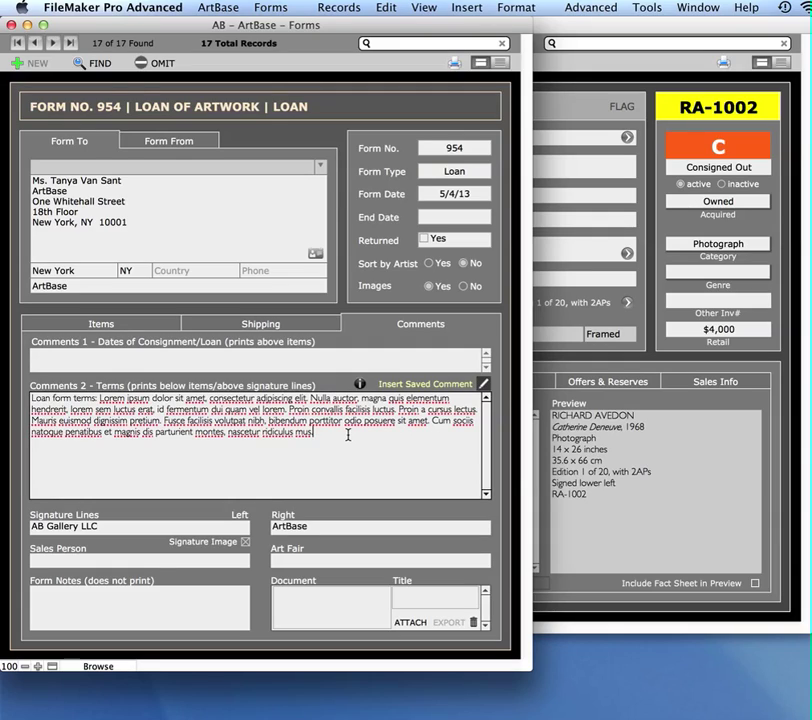
left_click(446, 391)
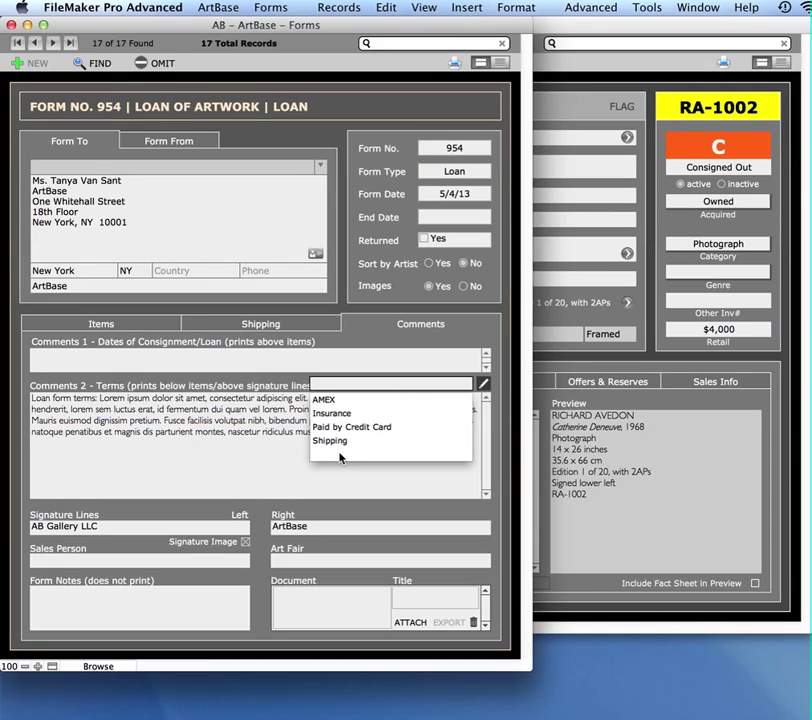
left_click(350, 443)
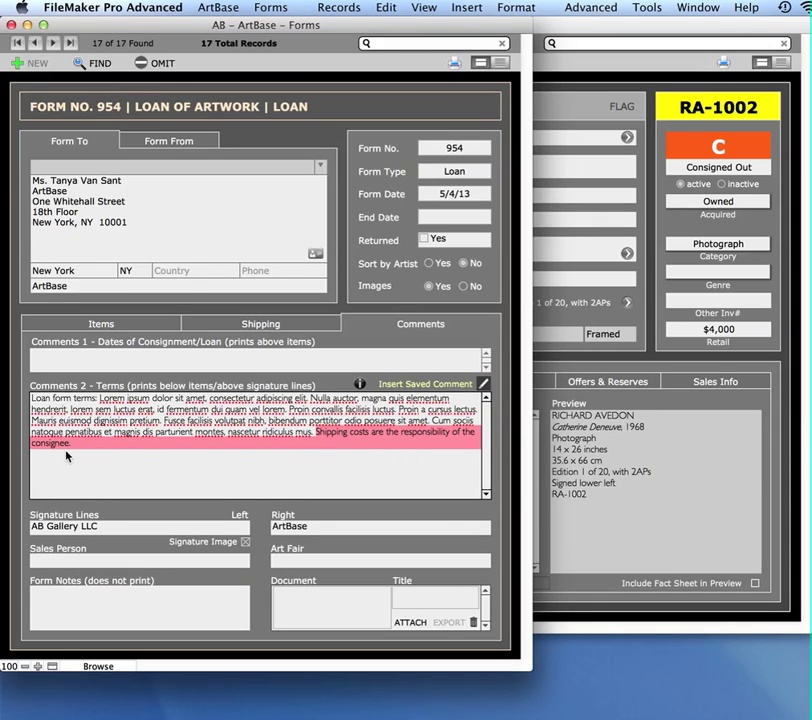
Replace the word "responsibility" in the inserted shipping sentence with "lkjljk" and commit the terms
left_click(116, 464)
double_click(418, 432)
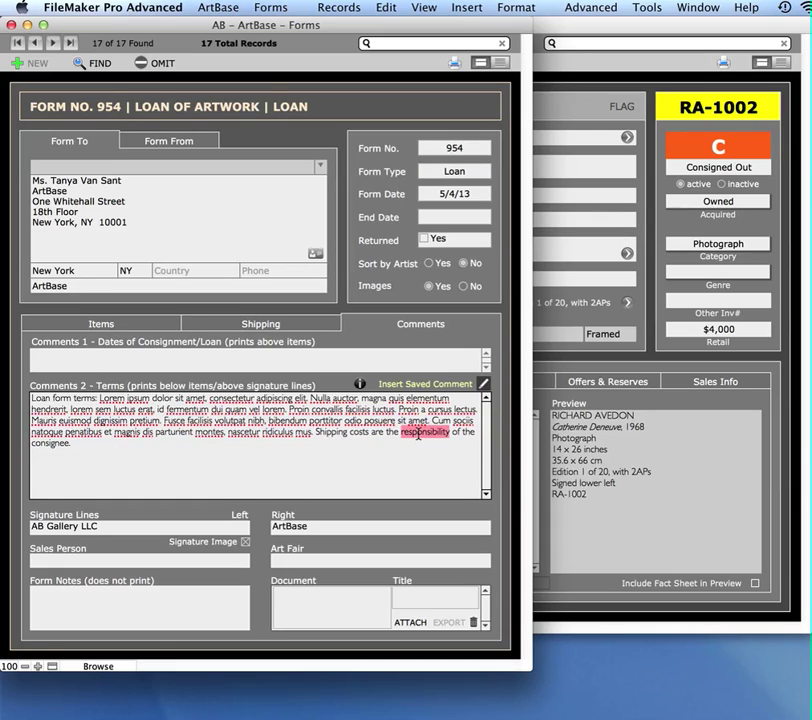
type("lkjik")
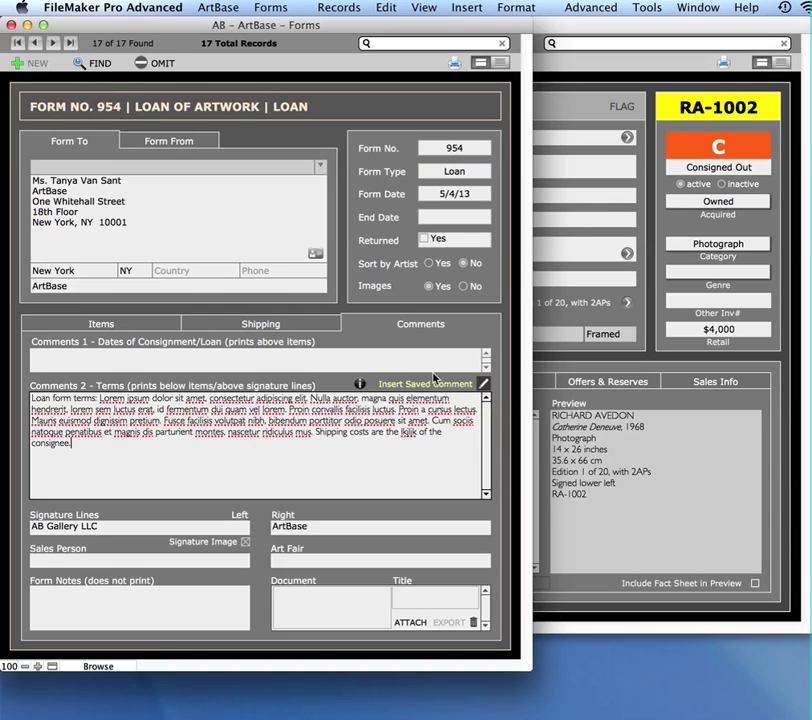
left_click(500, 405)
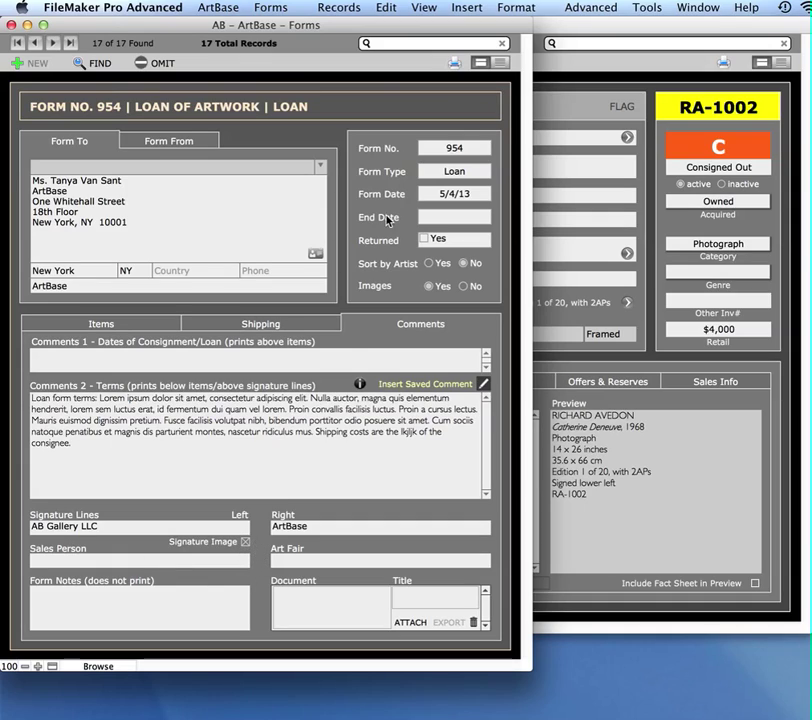
Preview the loan form, turn off its Signature Image, preview it again and return to the form
left_click(455, 64)
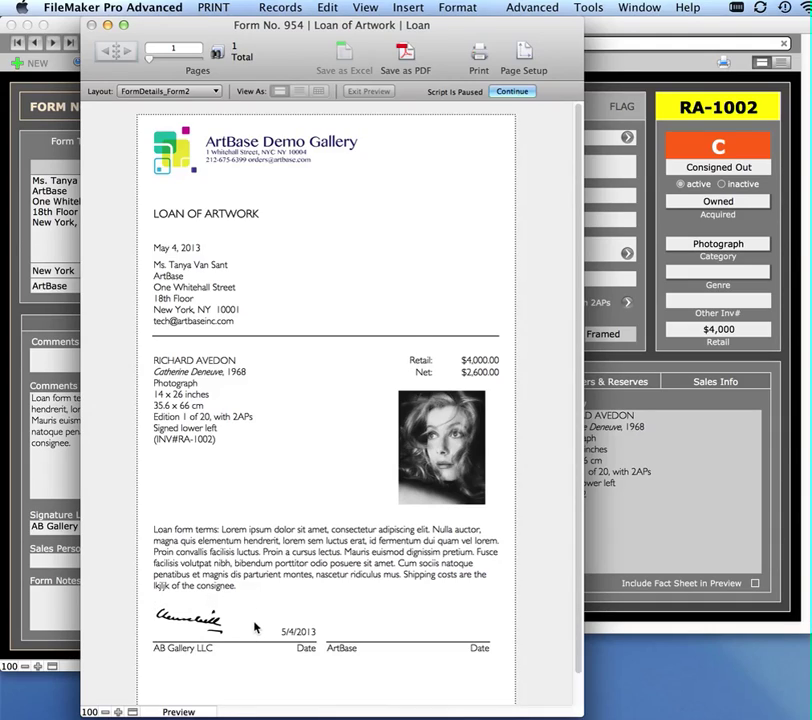
left_click(522, 92)
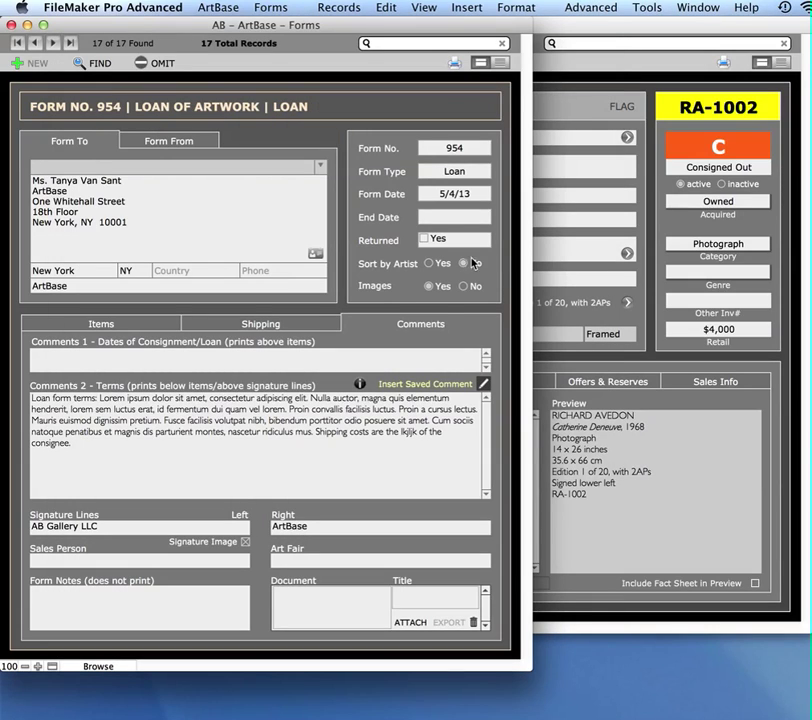
left_click(245, 541)
left_click(456, 63)
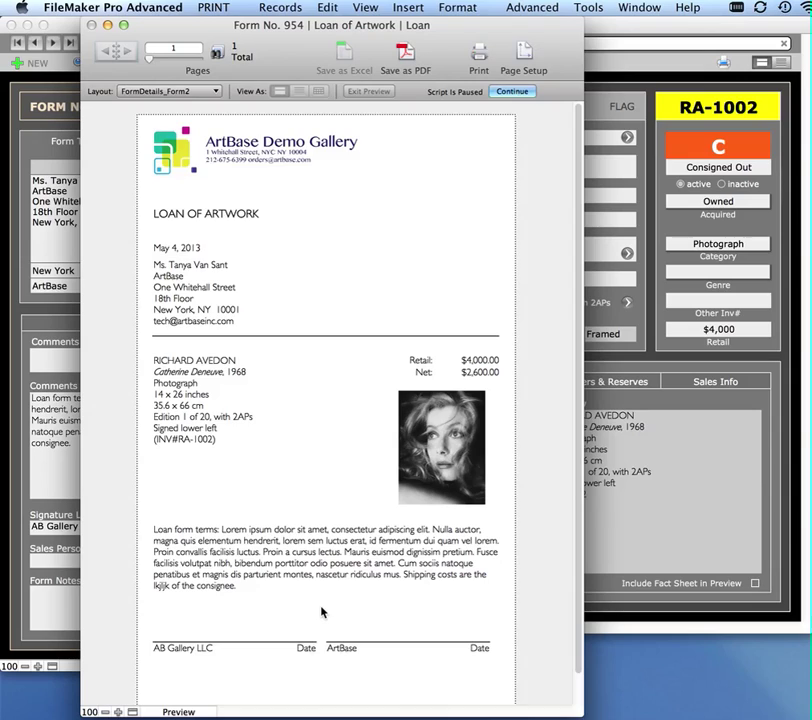
left_click(513, 91)
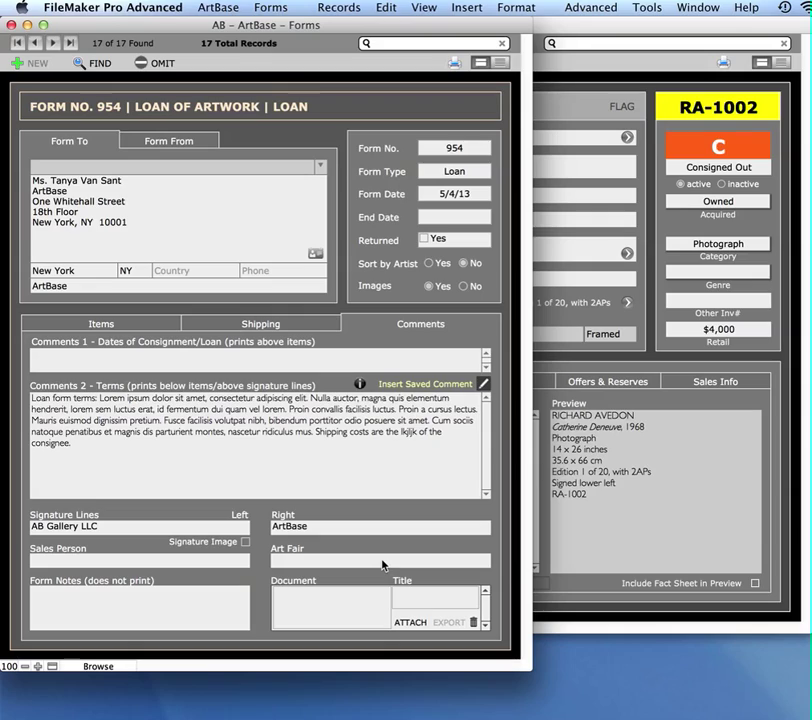
Check the non-printing Form Notes field, then go back to the form's items
left_click(89, 599)
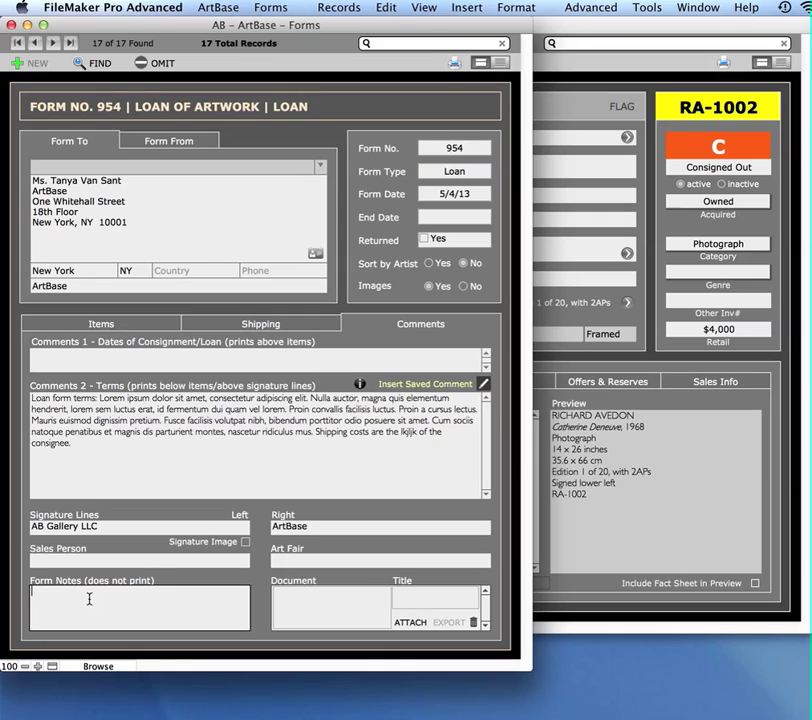
left_click(263, 598)
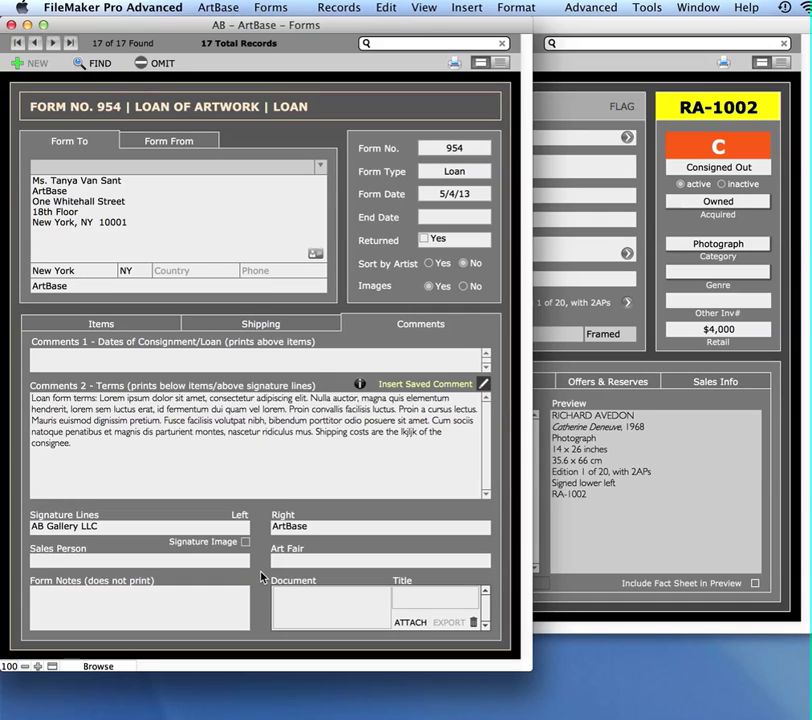
left_click(170, 333)
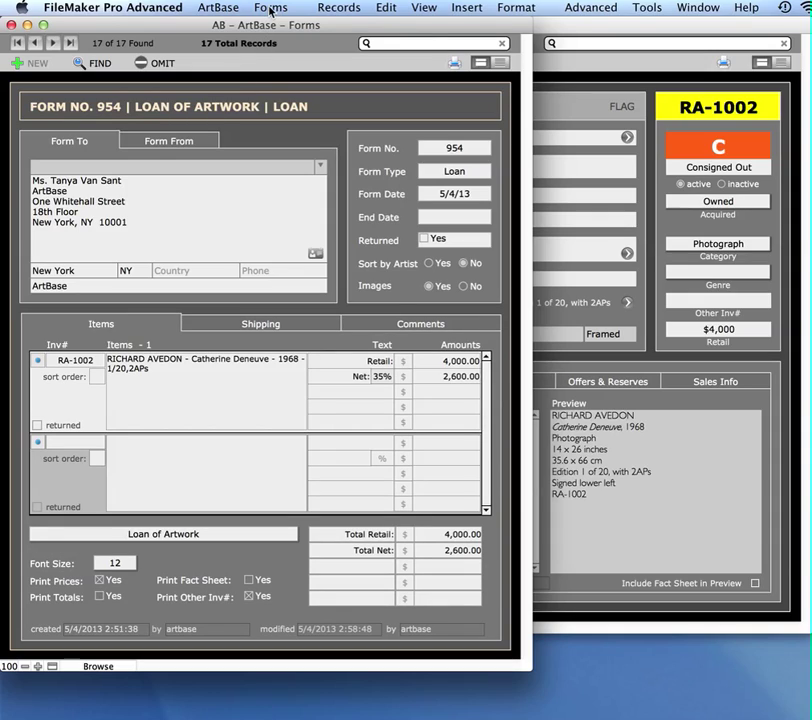
Preview the loan form, check the available print, PDF and letterhead options, and return to the form
left_click(455, 66)
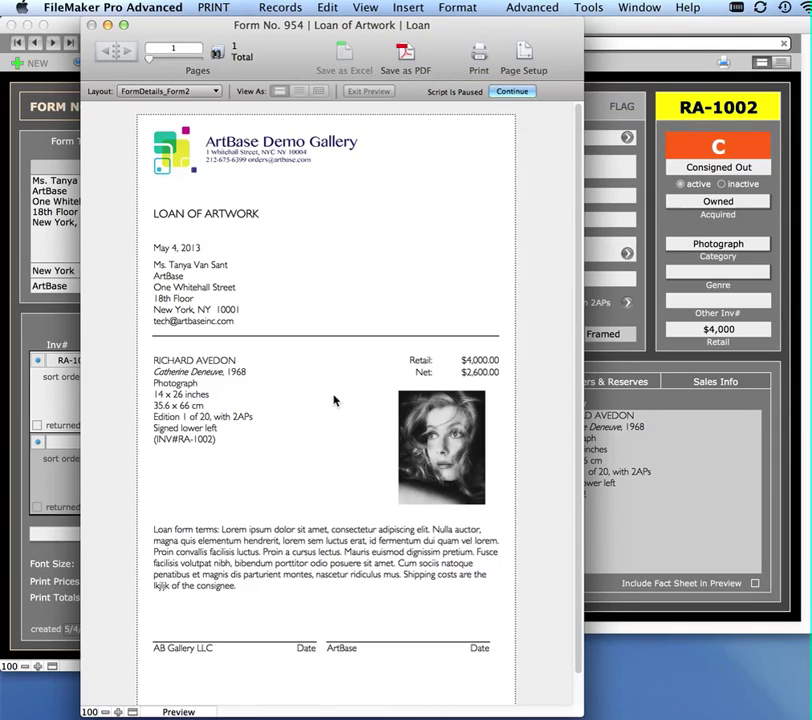
left_click(215, 9)
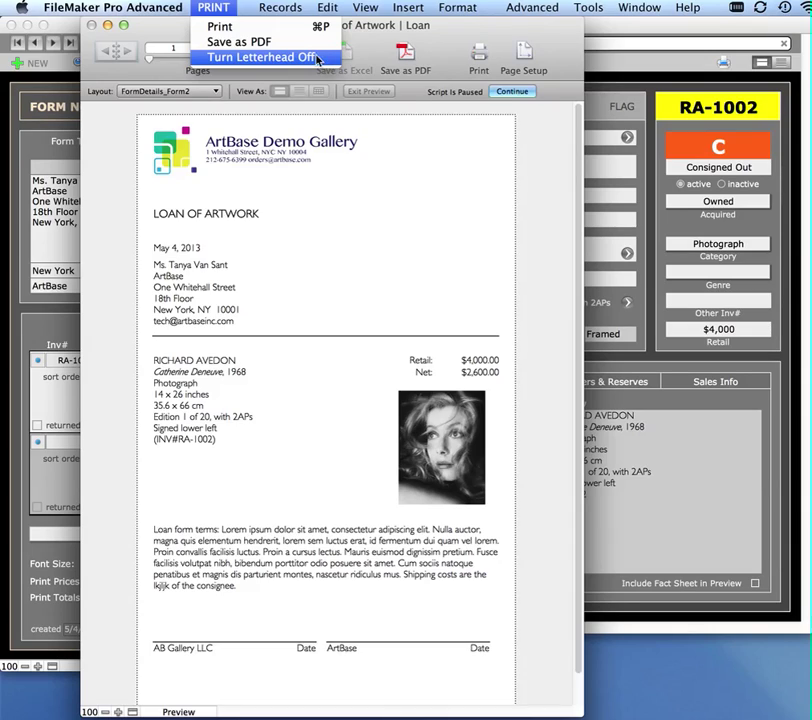
left_click(462, 174)
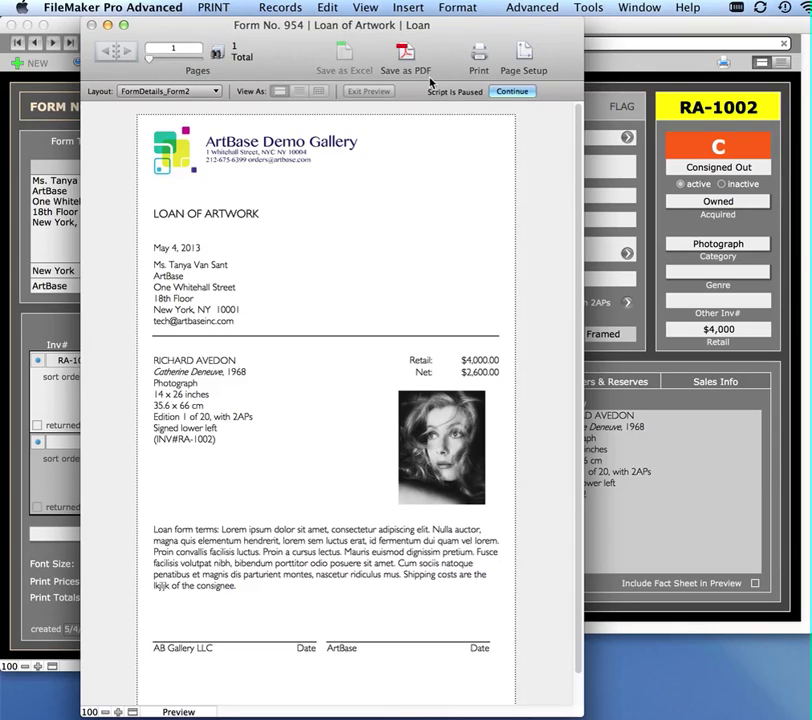
left_click(512, 92)
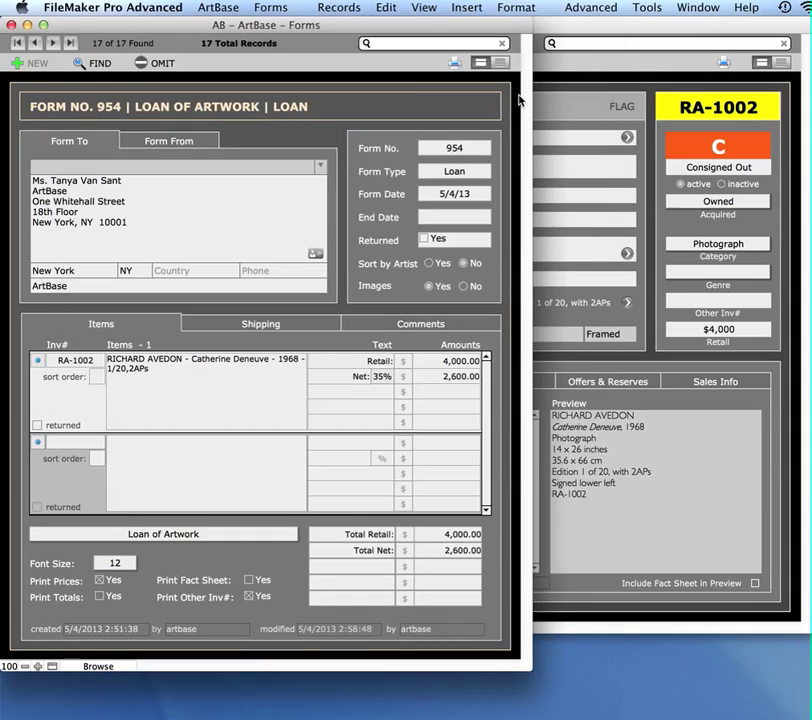
Create an email to the form's contact with the Email Form command
left_click(271, 8)
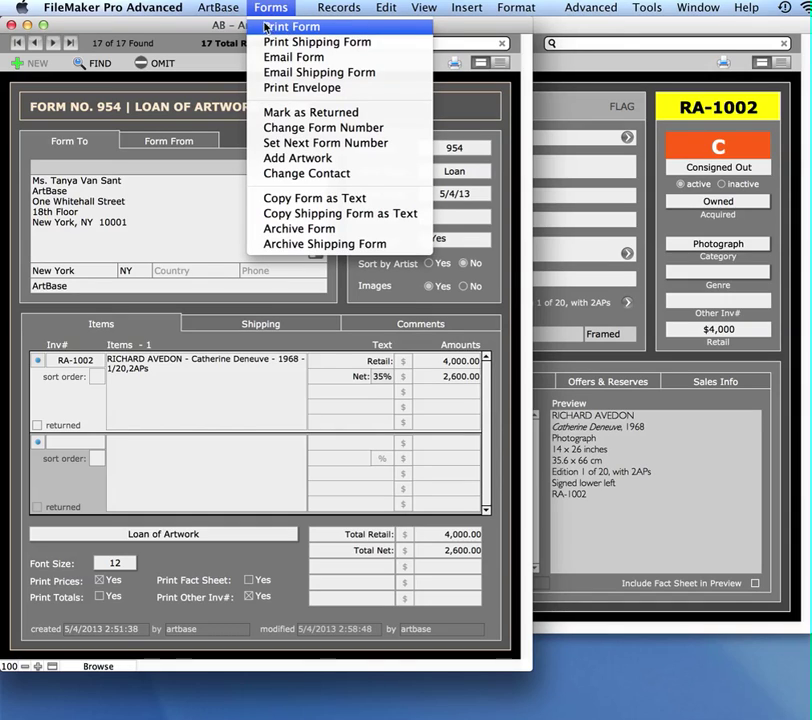
left_click(321, 28)
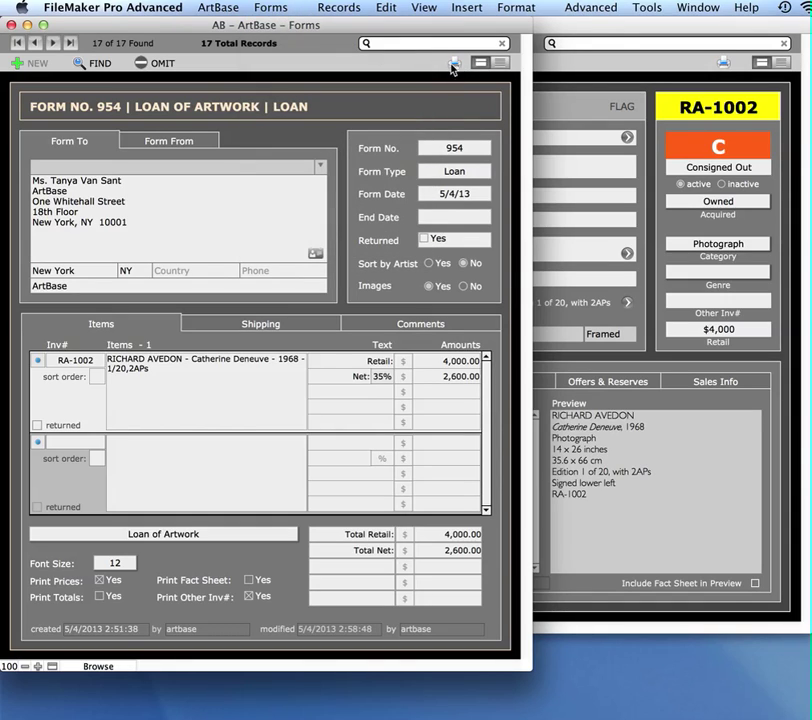
left_click(271, 8)
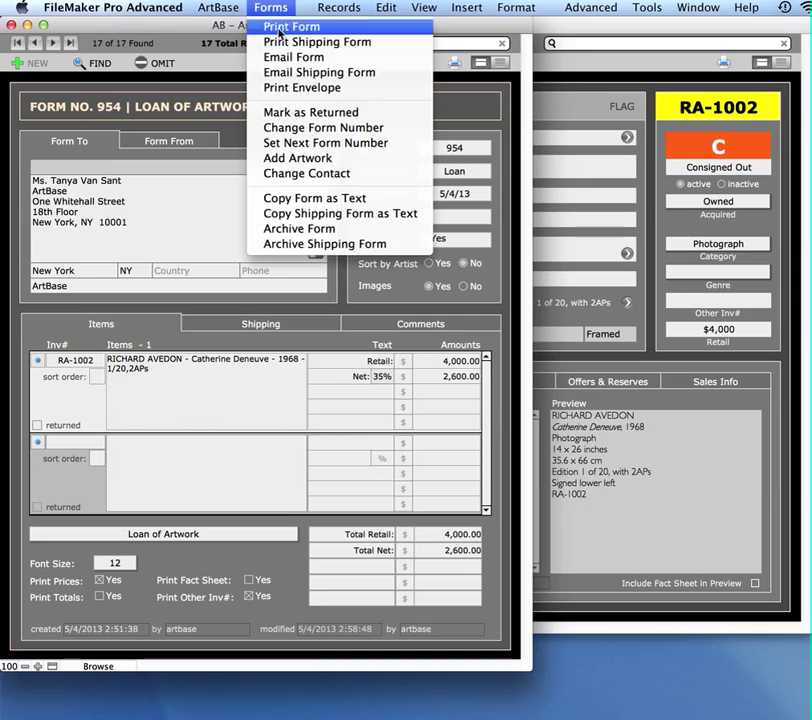
left_click(397, 58)
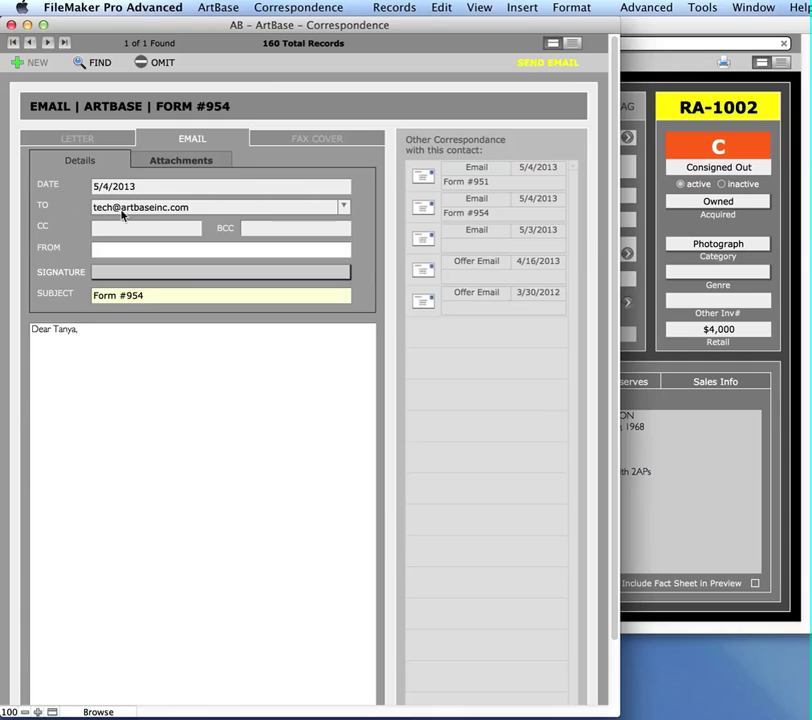
Check the email's recipient address choices and its attached form PDF, then return to the email details
left_click(344, 207)
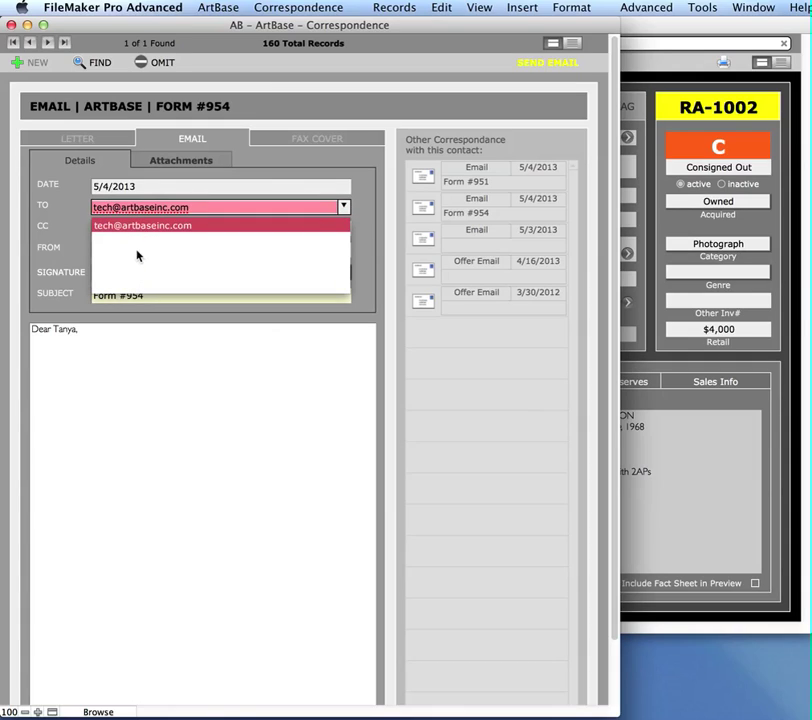
left_click(388, 210)
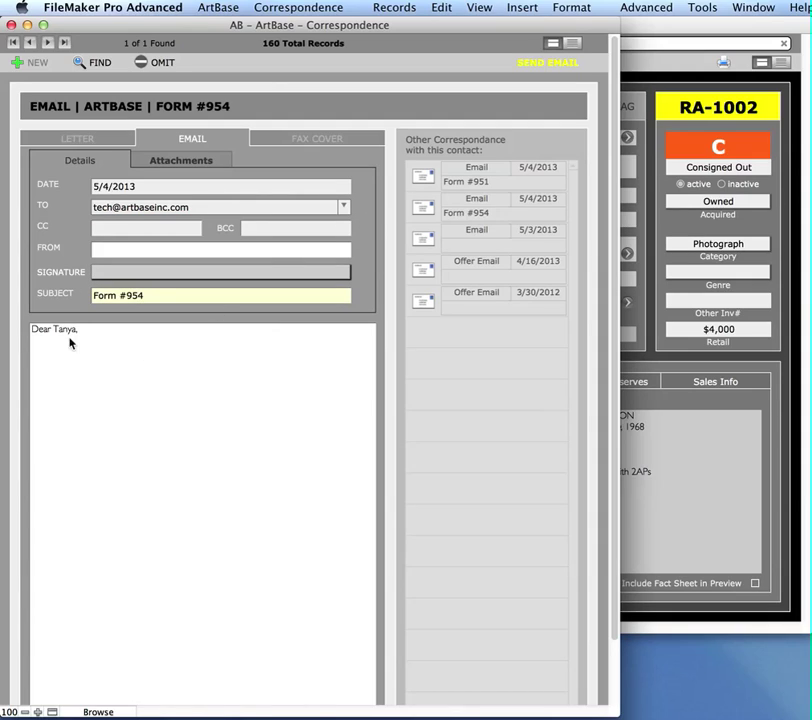
left_click(183, 168)
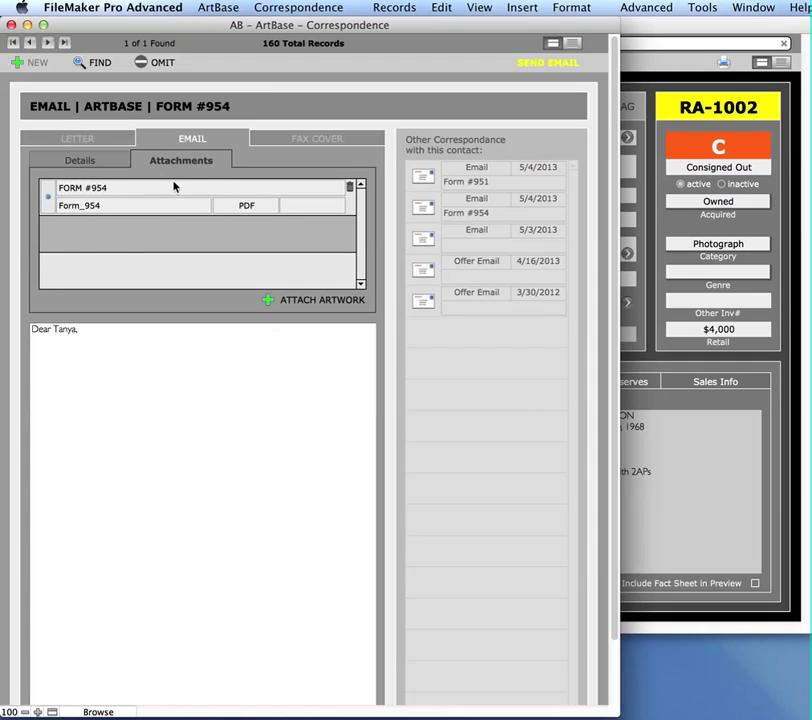
left_click(118, 163)
Add the text "lksdjflsjfklslksdf" below the greeting in the email body and close the correspondence window
left_click(112, 430)
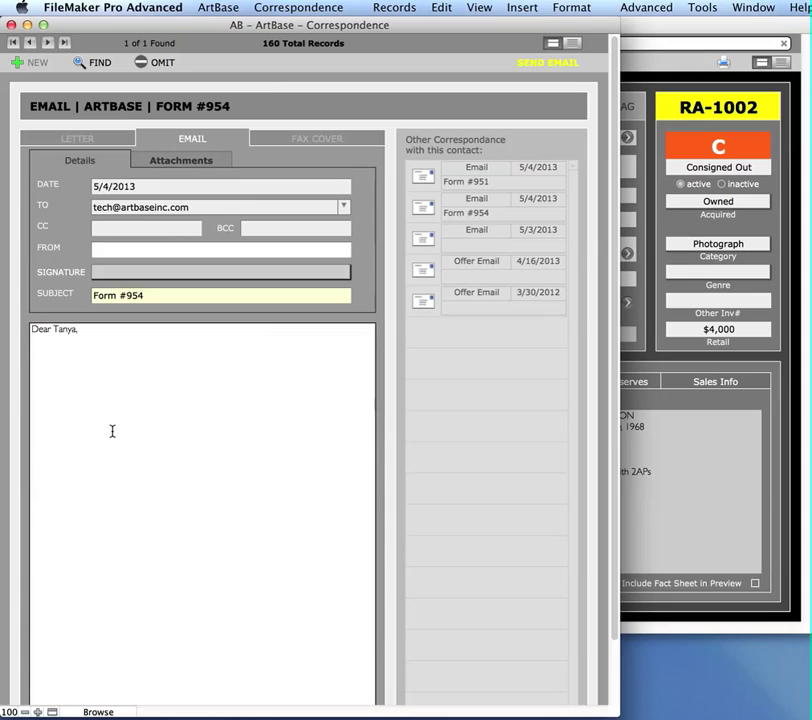
type("lksdjflsjfklslksdf")
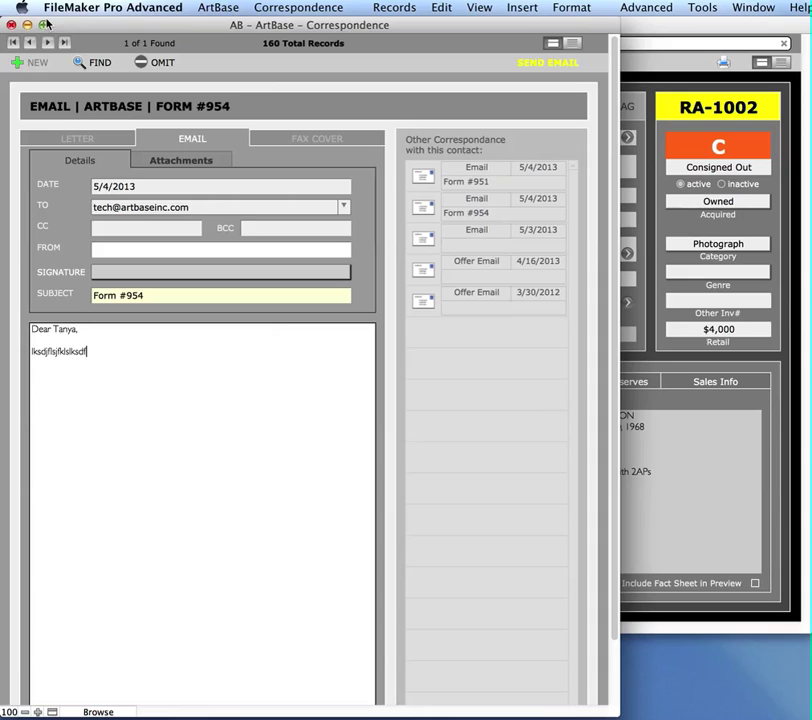
left_click(11, 25)
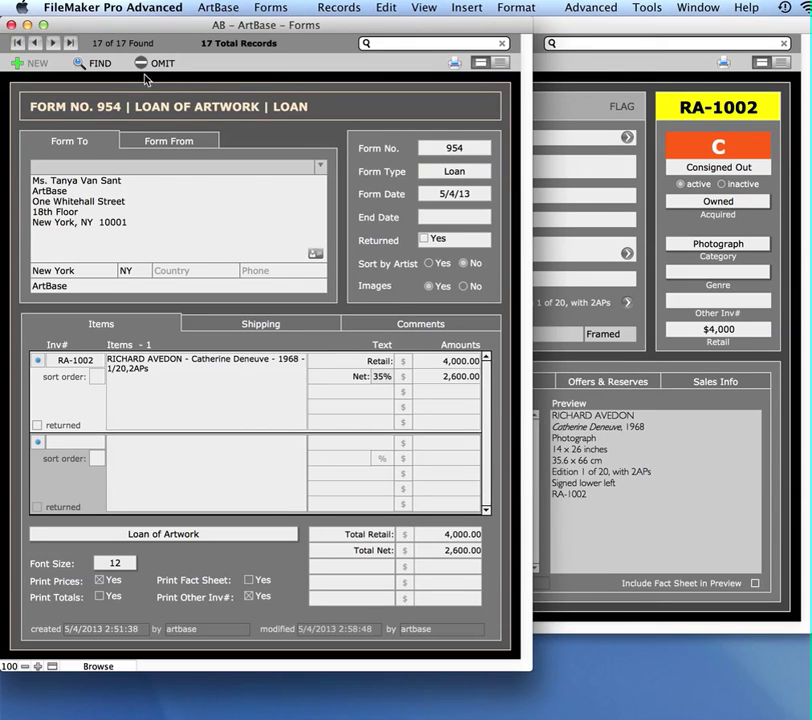
left_click(272, 8)
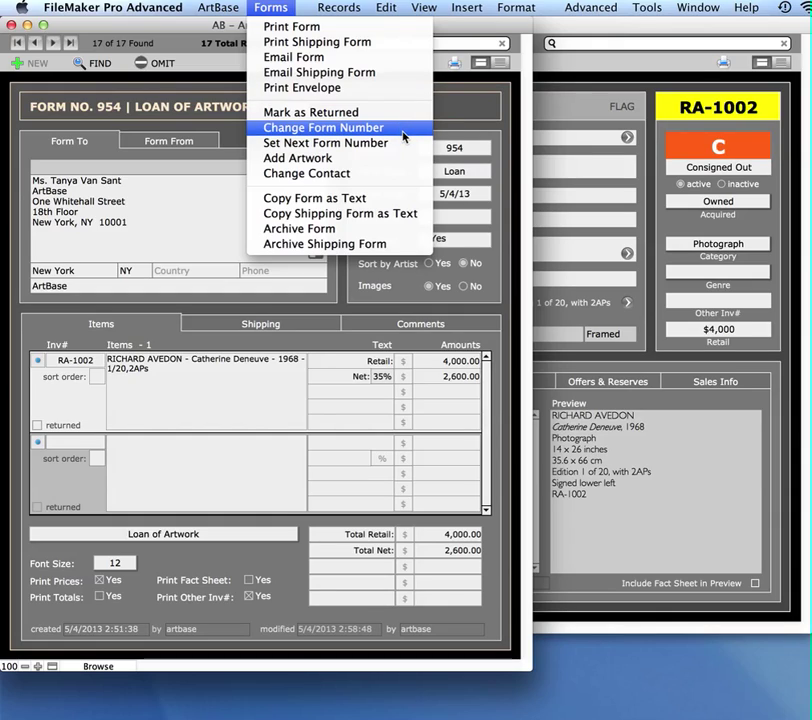
left_click(500, 130)
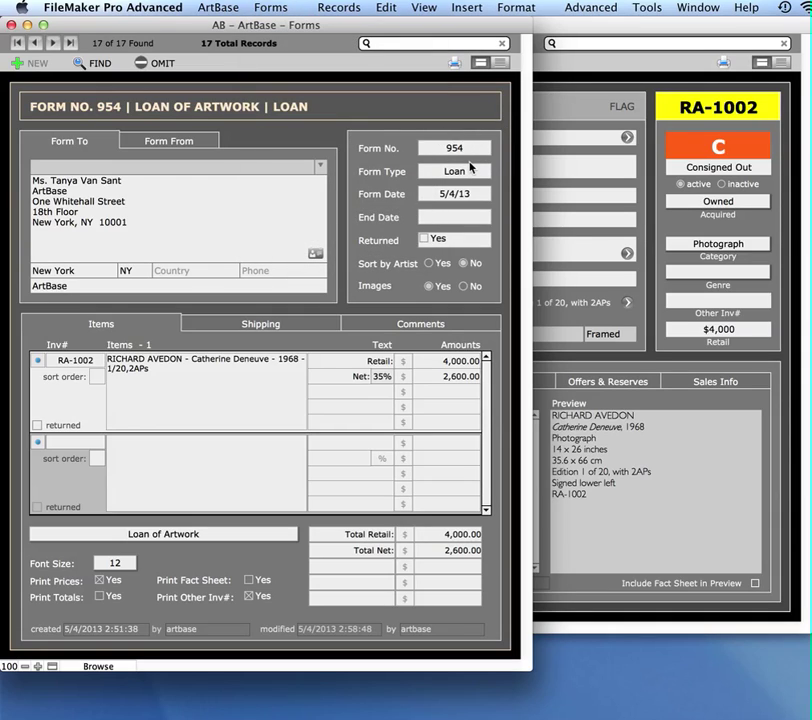
left_click(271, 8)
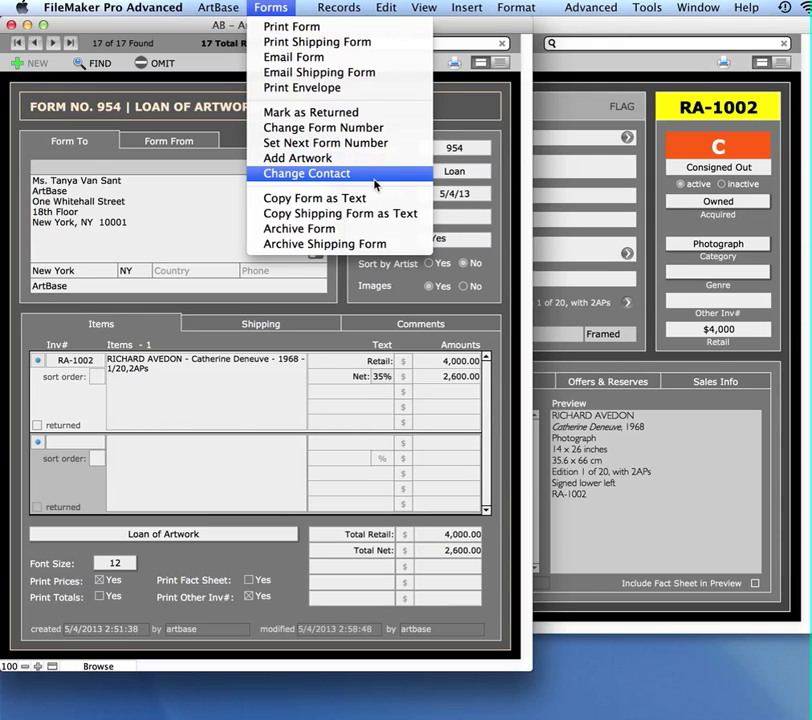
left_click(150, 85)
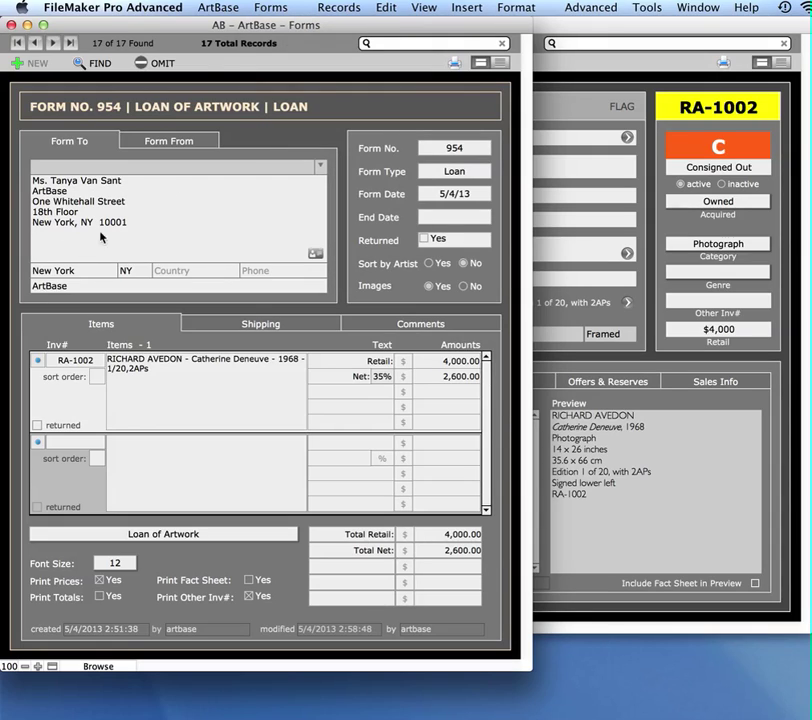
Preview the loan form's printout and return to the form record
left_click(270, 7)
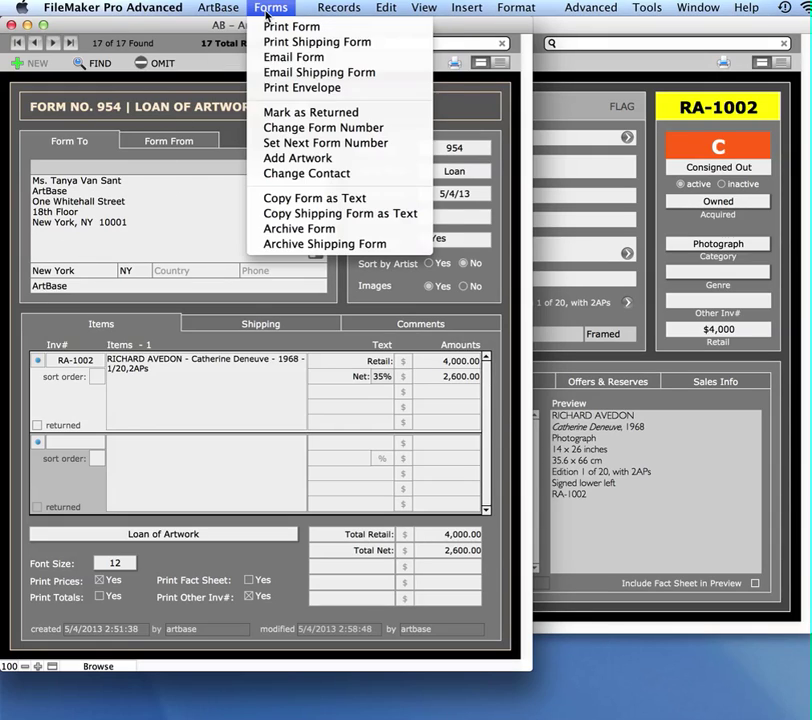
left_click(403, 199)
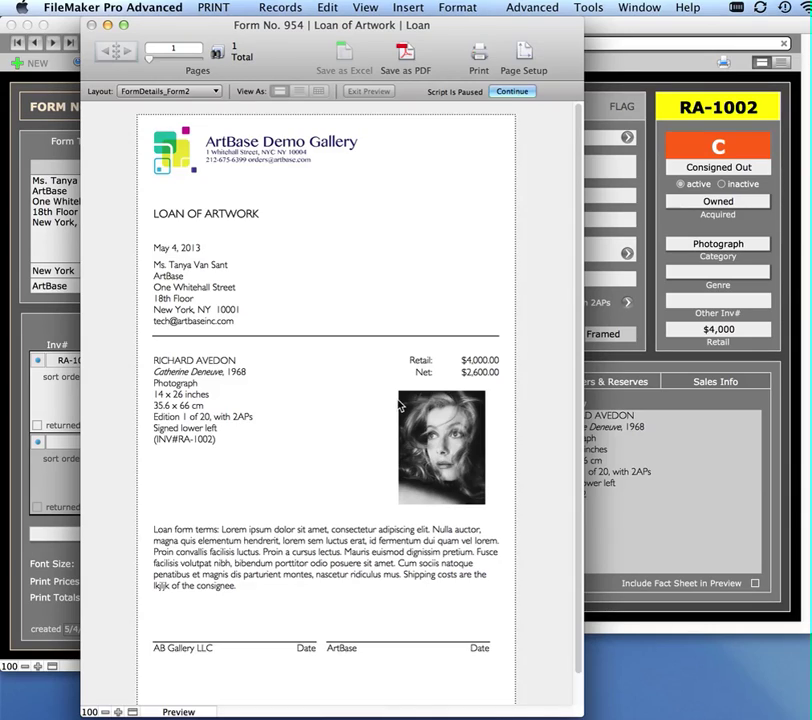
left_click(509, 91)
Check the archiving commands and the loan form's comments, terms and document attachment area
left_click(276, 11)
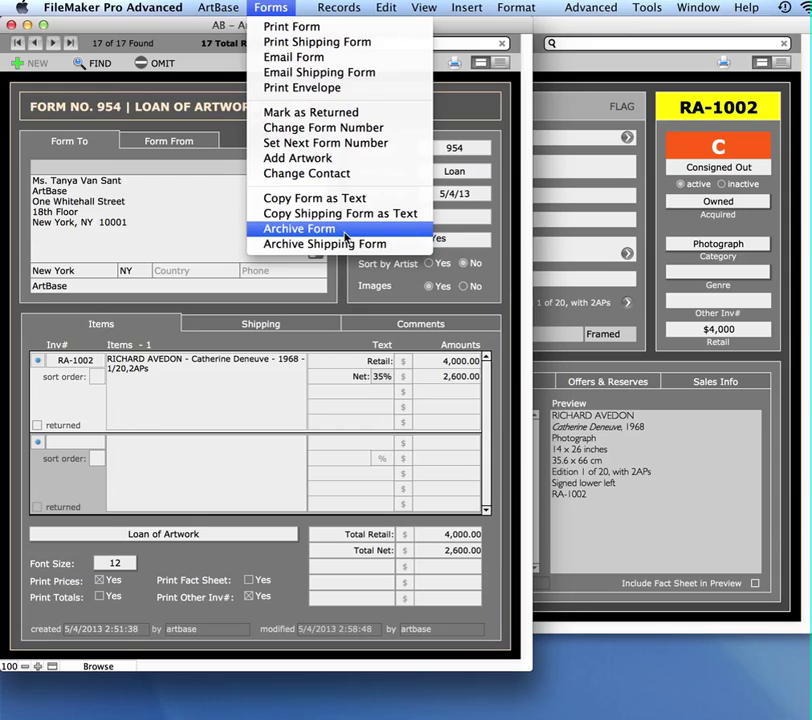
left_click(511, 257)
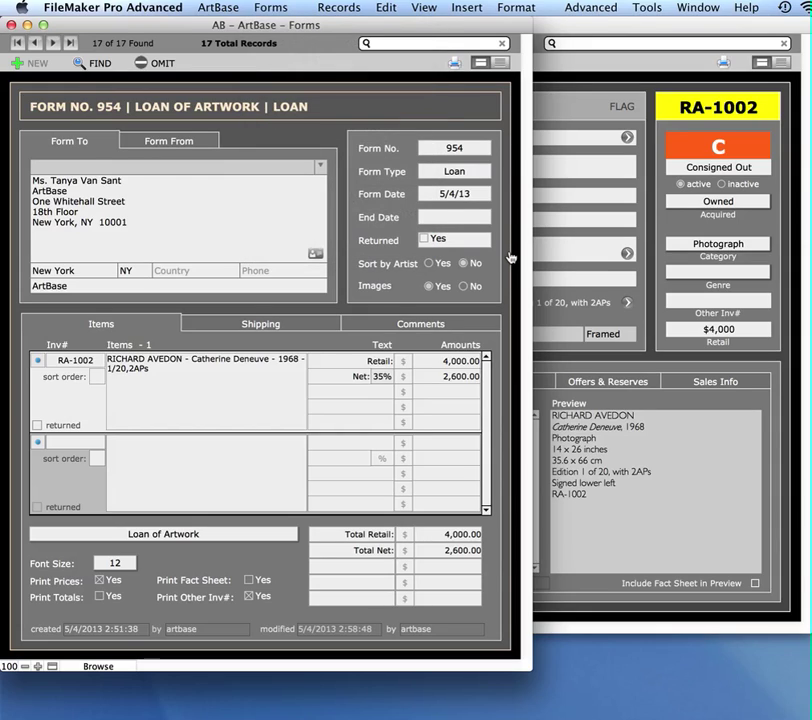
left_click(368, 326)
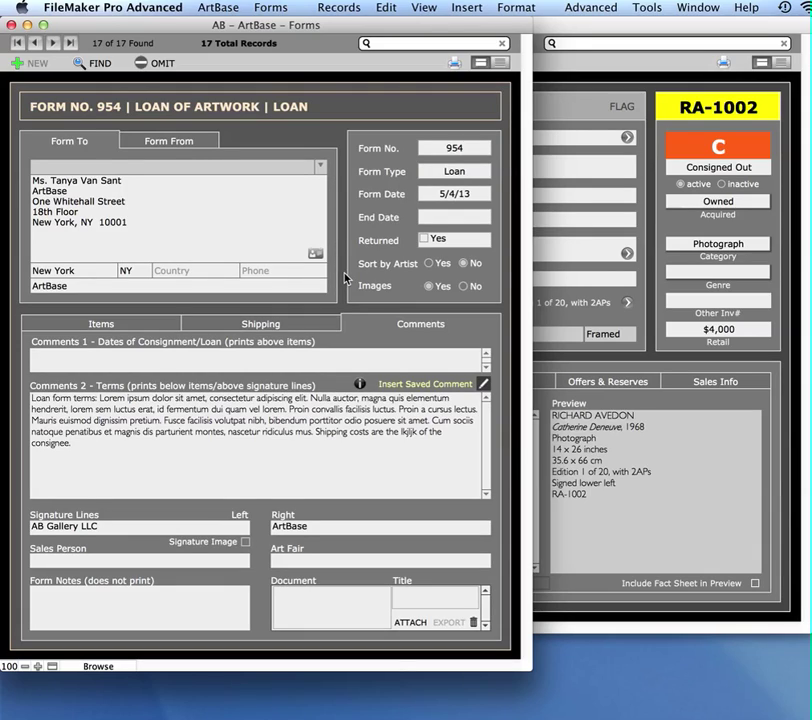
Close the form and reopen the loan form from the forms linked to inventory record RA-1002
left_click(12, 28)
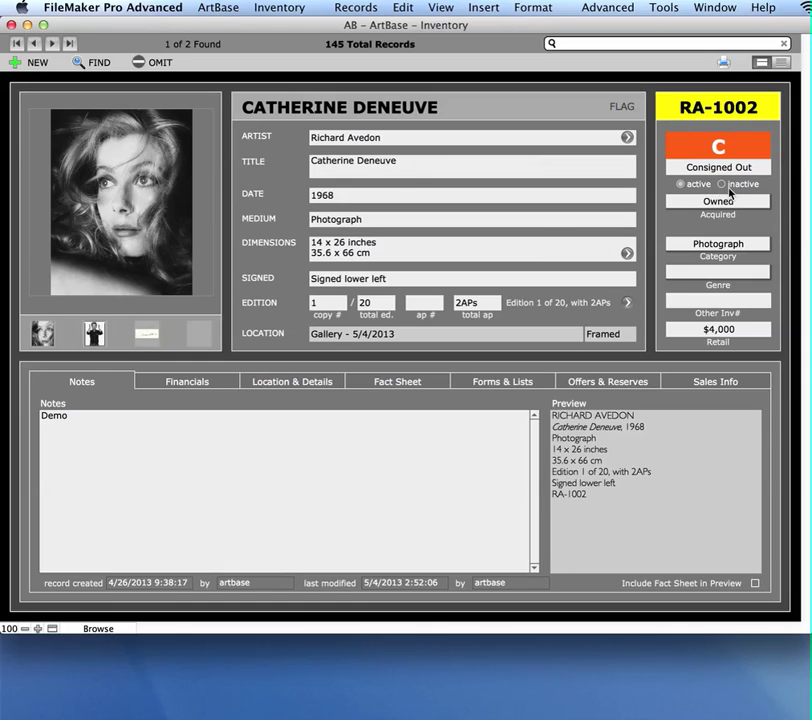
left_click(540, 386)
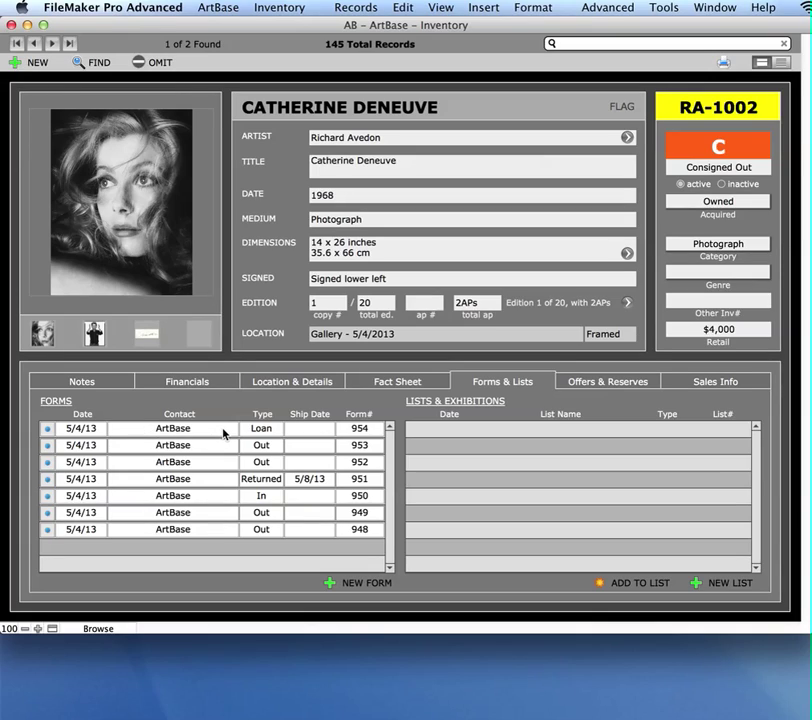
left_click(47, 432)
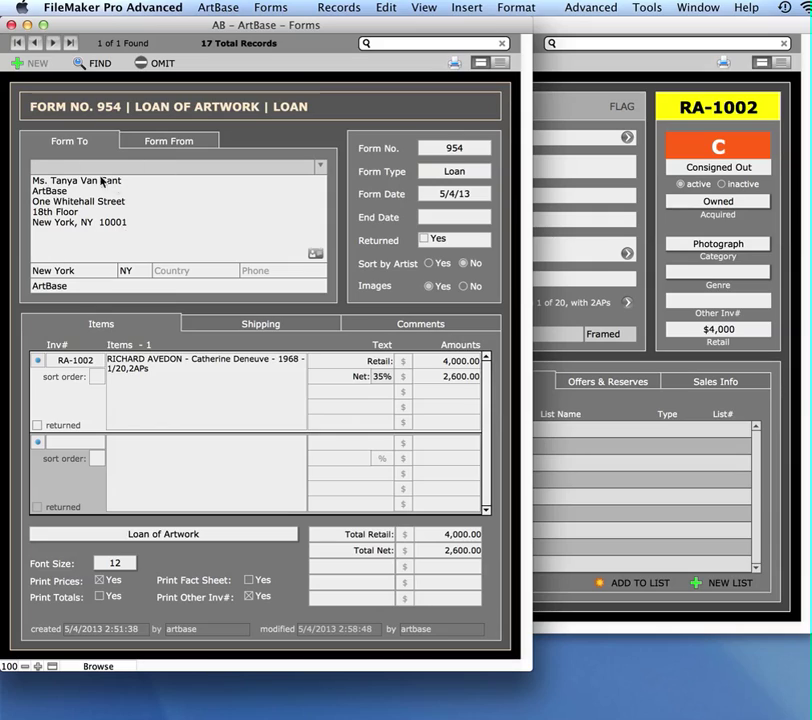
Go from the loan form to its contact record, review the forms linked to that contact, and close the record
left_click(316, 256)
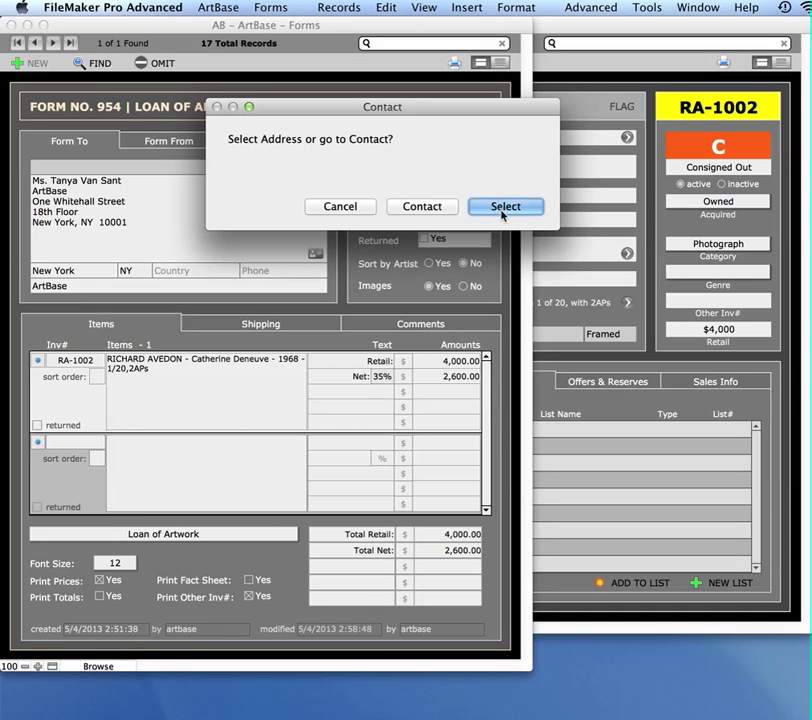
left_click(448, 212)
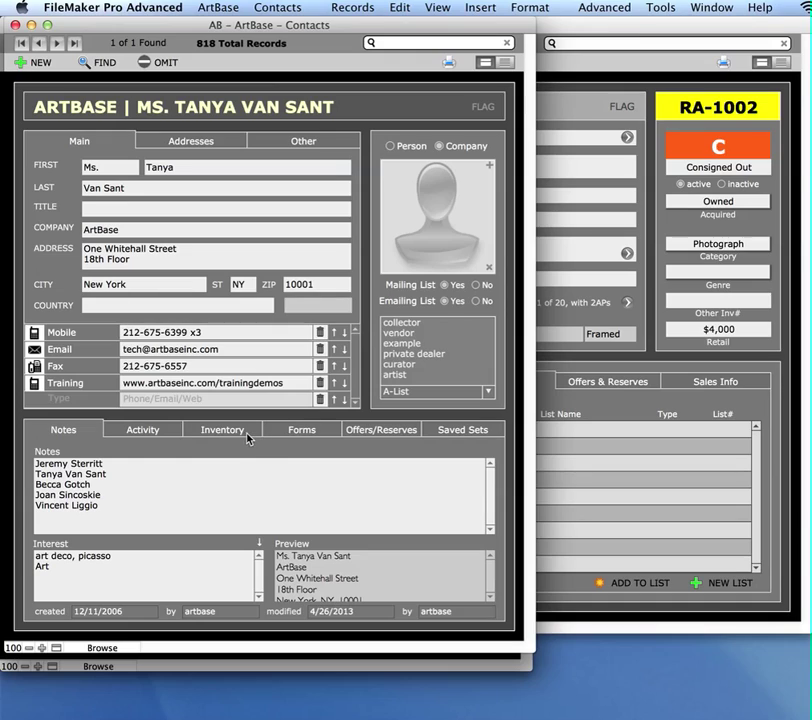
left_click(296, 431)
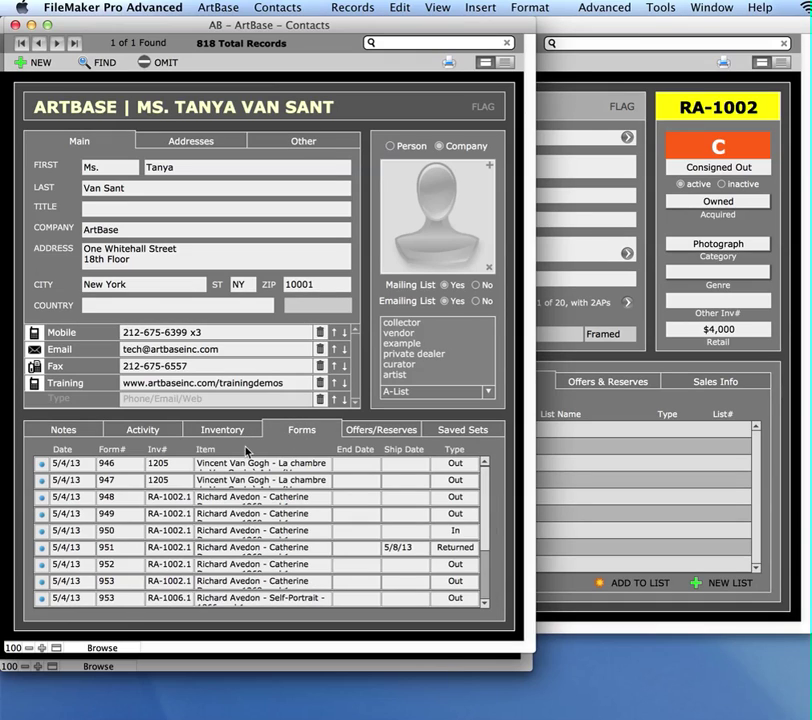
scroll(145, 524, "down", 3)
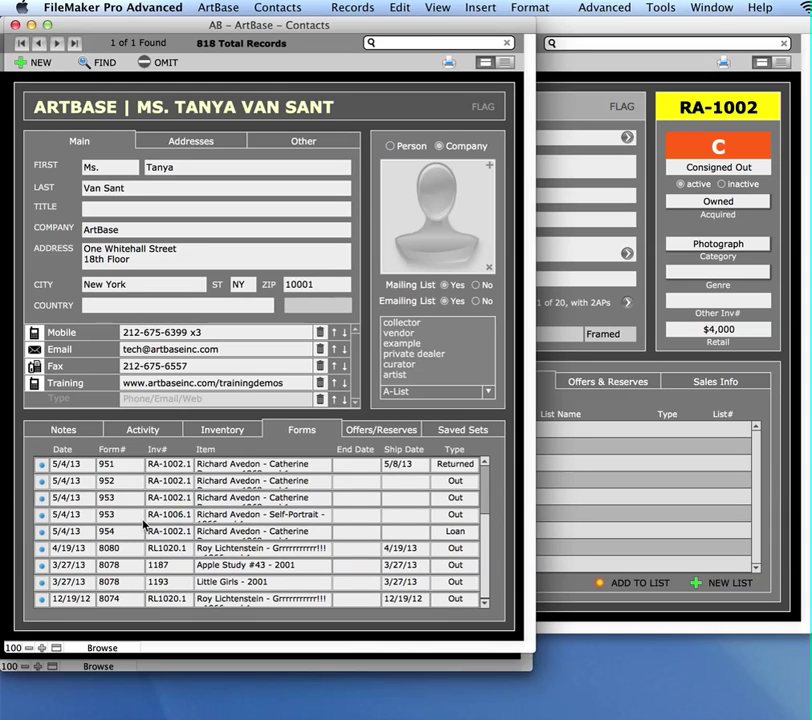
scroll(144, 524, "up", 3)
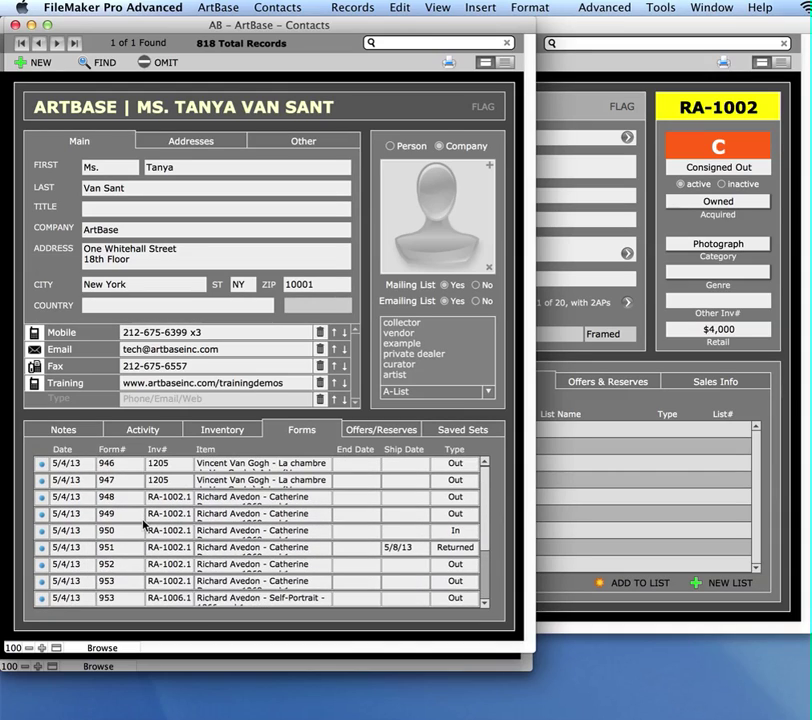
left_click(12, 24)
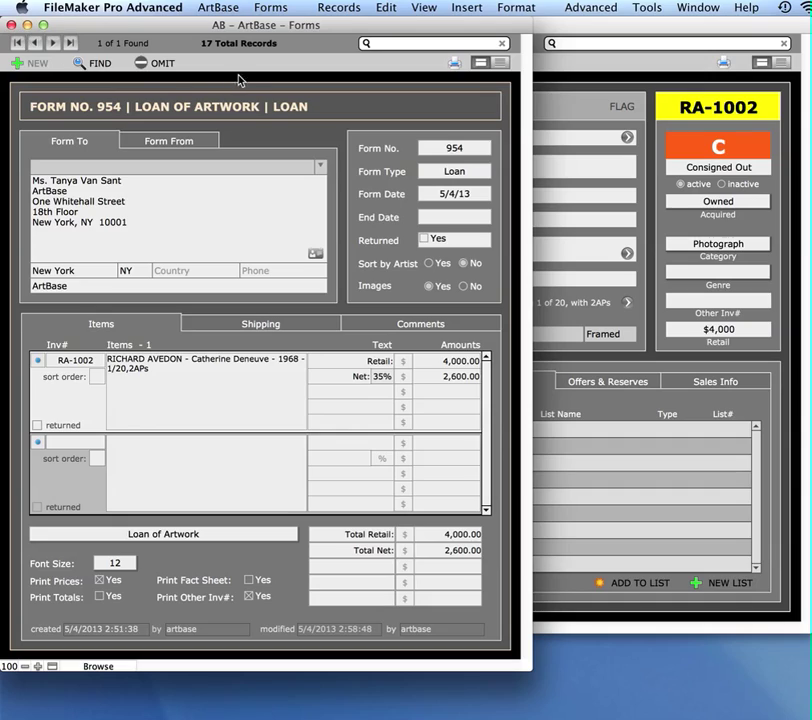